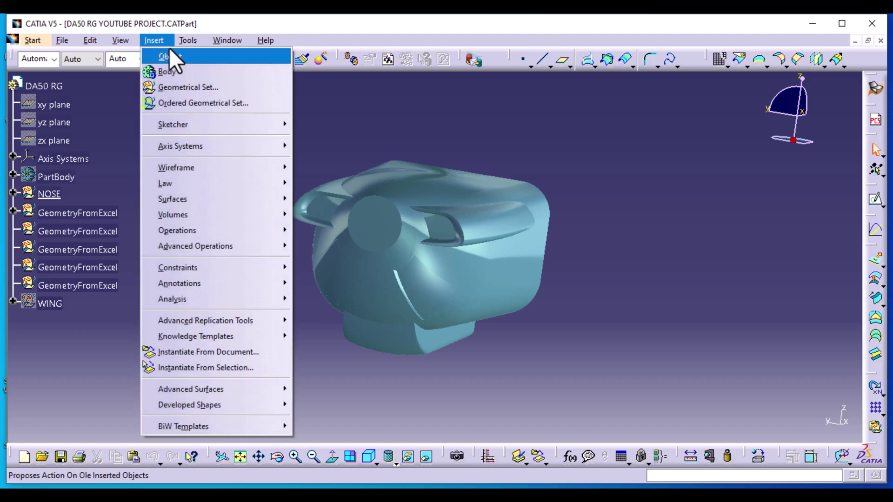
# Insert a geometrical set named FUSELAGE under DA50 RG and define it as the in-work object.
pyautogui.click(188, 88)
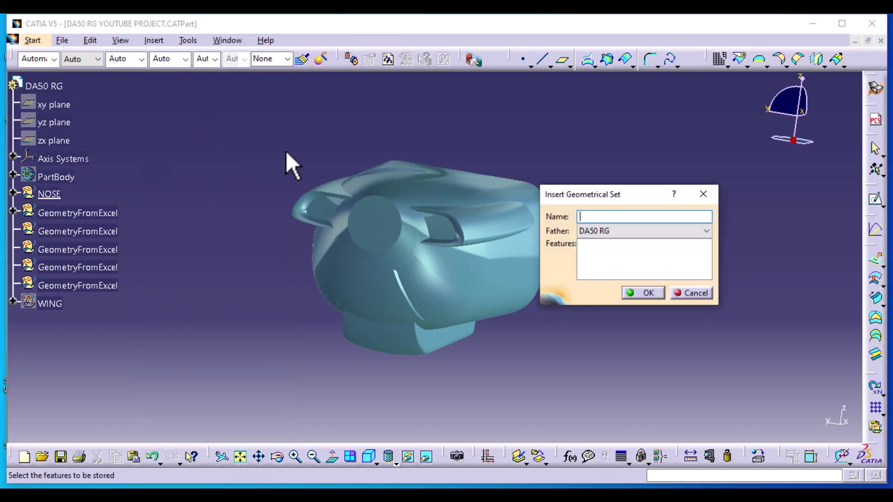
pyautogui.write('FUSELAGE')
pyautogui.press('Return')
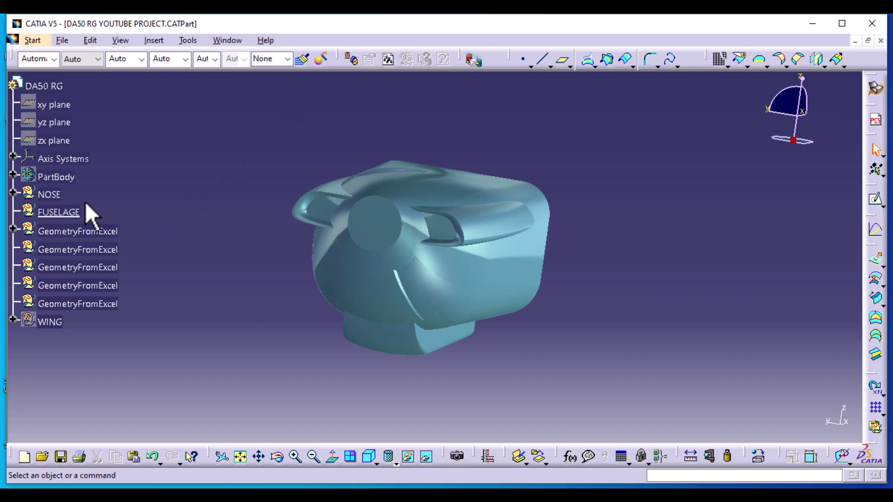
pyautogui.click(68, 214)
pyautogui.rightClick(65, 216)
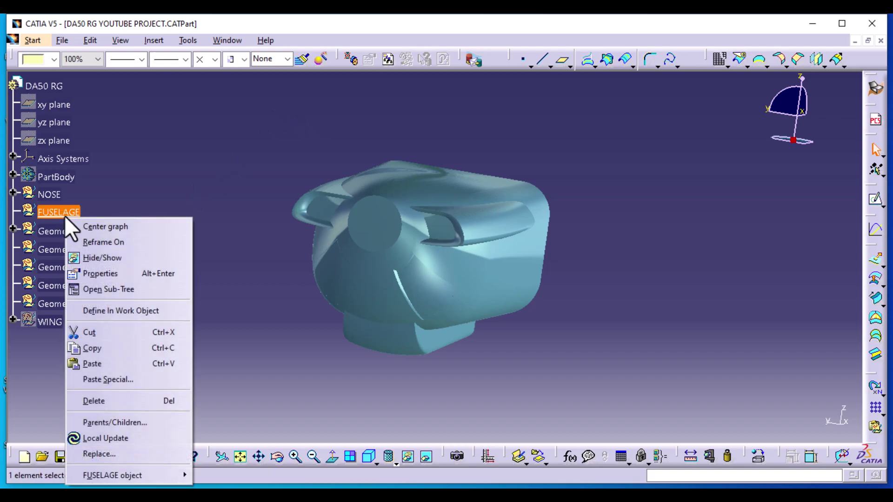
pyautogui.click(137, 310)
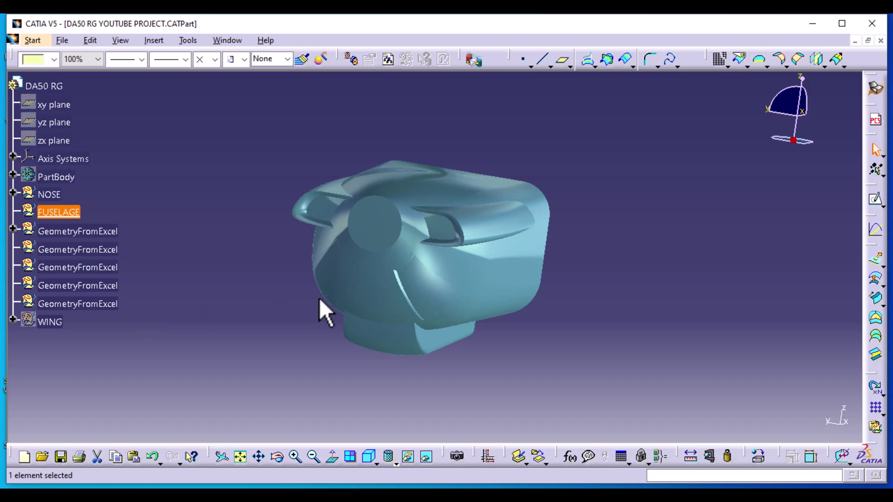
# Put away the 4.jpg reference drawing and make the yz plane visible in the model.
pyautogui.moveTo(645, 316)
pyautogui.mouseDown(button='middle')
pyautogui.moveTo(479, 325)
pyautogui.moveTo(554, 324)
pyautogui.moveTo(557, 348)
pyautogui.mouseUp(button='middle')
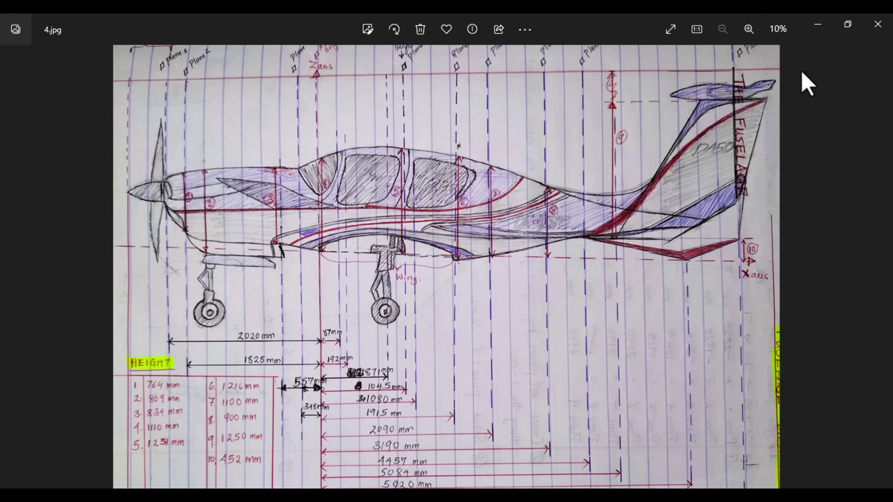
pyautogui.click(817, 27)
pyautogui.moveTo(646, 270); pyautogui.dragTo(507, 313, button='middle')
pyautogui.moveTo(475, 383); pyautogui.dragTo(337, 351, button='middle')
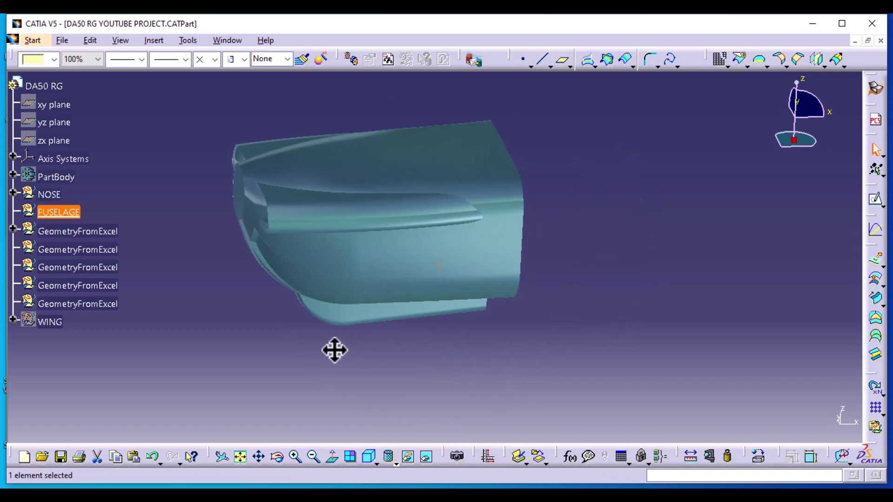
pyautogui.moveTo(558, 263); pyautogui.dragTo(518, 265, button='middle')
pyautogui.rightClick(41, 124)
pyautogui.click(75, 170)
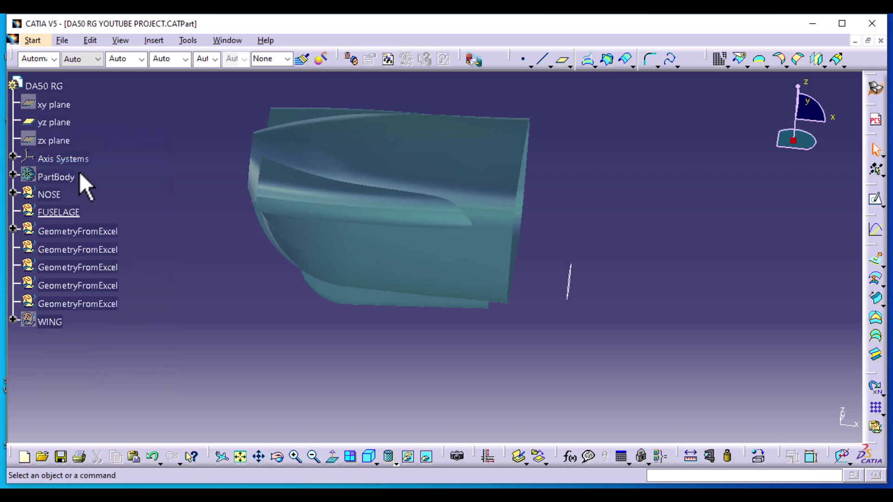
# Create a plane offset 1045 mm from the yz plane, behind the nose.
pyautogui.moveTo(527, 342); pyautogui.dragTo(405, 369, button='middle')
pyautogui.moveTo(485, 355); pyautogui.dragTo(352, 330, button='middle')
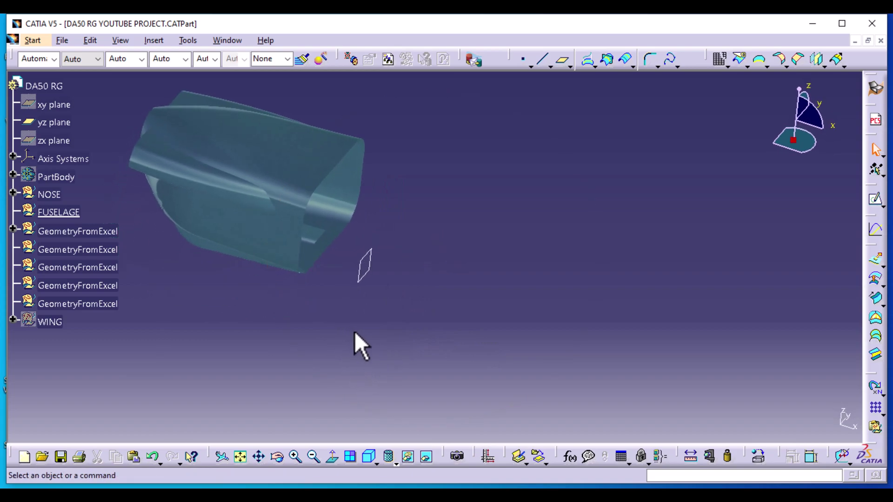
pyautogui.click(563, 60)
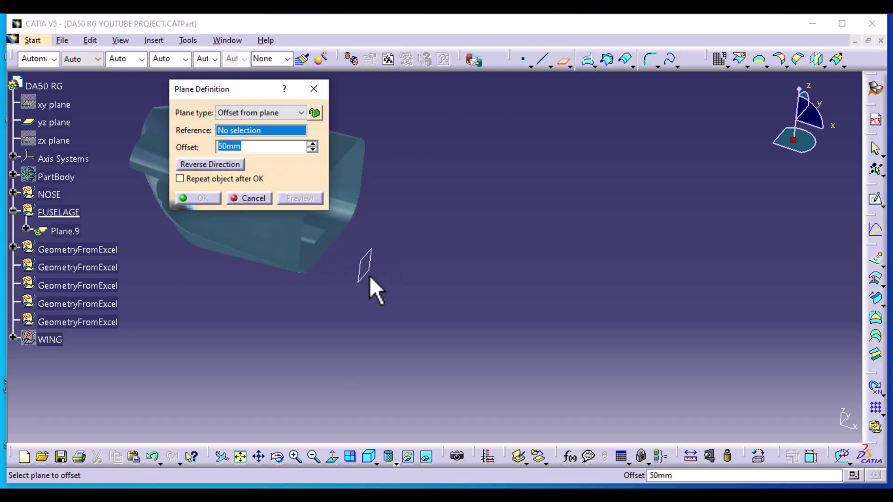
pyautogui.click(354, 272)
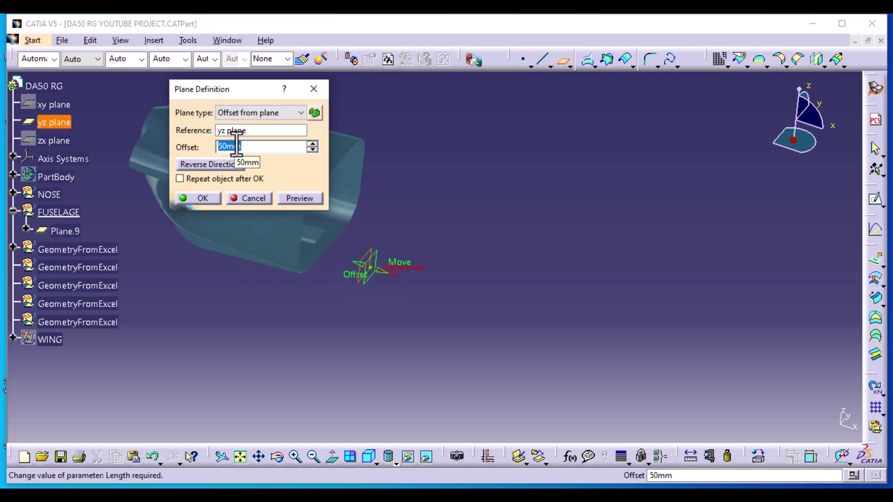
pyautogui.write('1045')
pyautogui.press('Return')
pyautogui.press('Return')
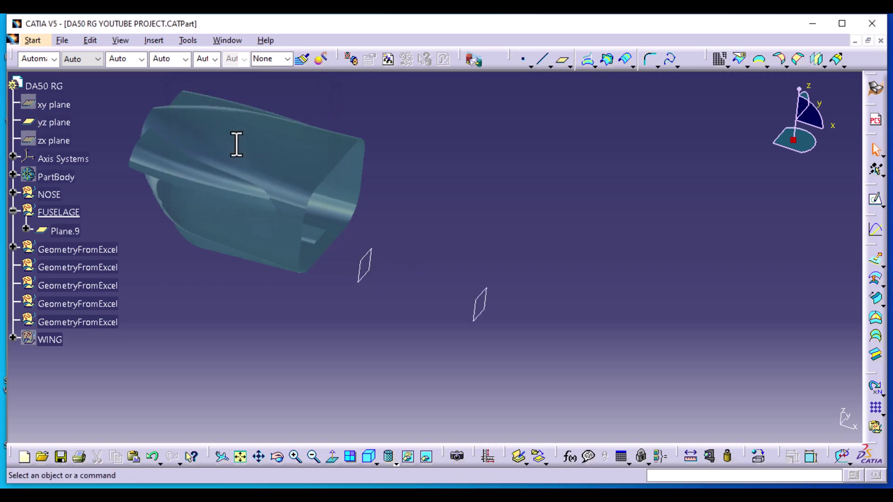
# Create a second fuselage plane offset 1915 mm from the yz plane.
pyautogui.click(563, 60)
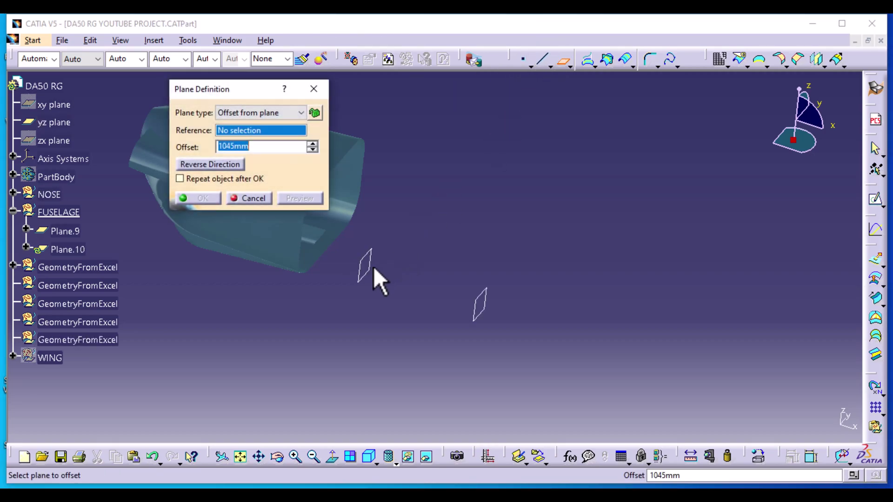
pyautogui.click(365, 267)
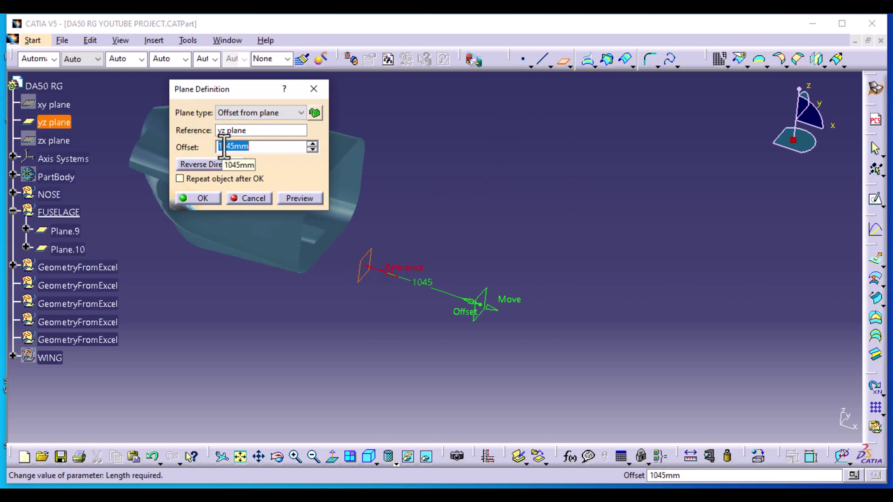
pyautogui.write('1915')
pyautogui.click(202, 198)
# Create a third fuselage plane offset 2900 mm from the yz plane.
pyautogui.click(563, 60)
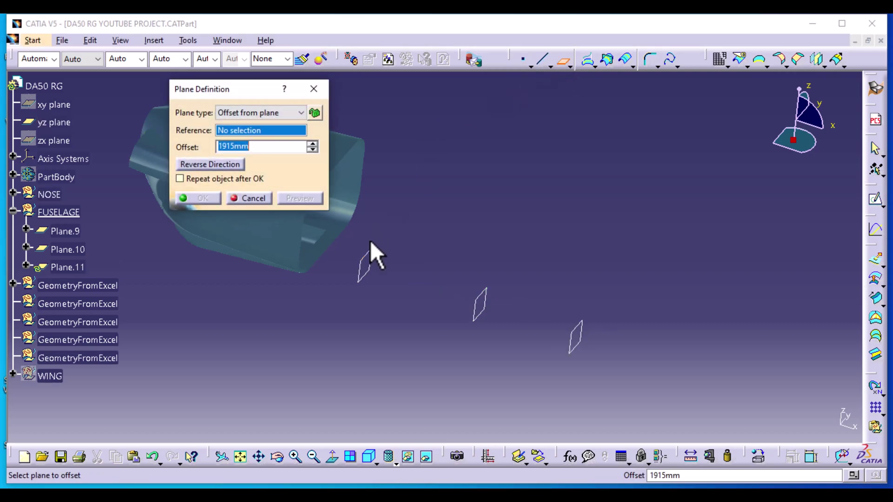
pyautogui.click(368, 263)
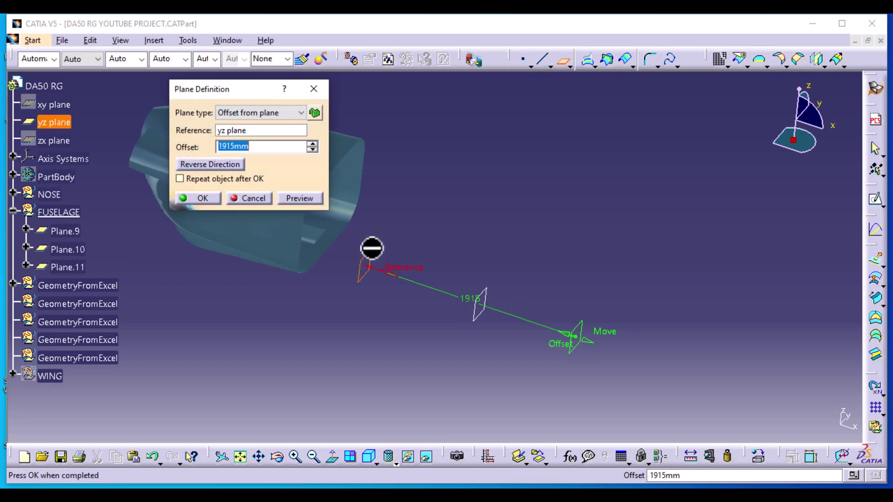
pyautogui.write('2900')
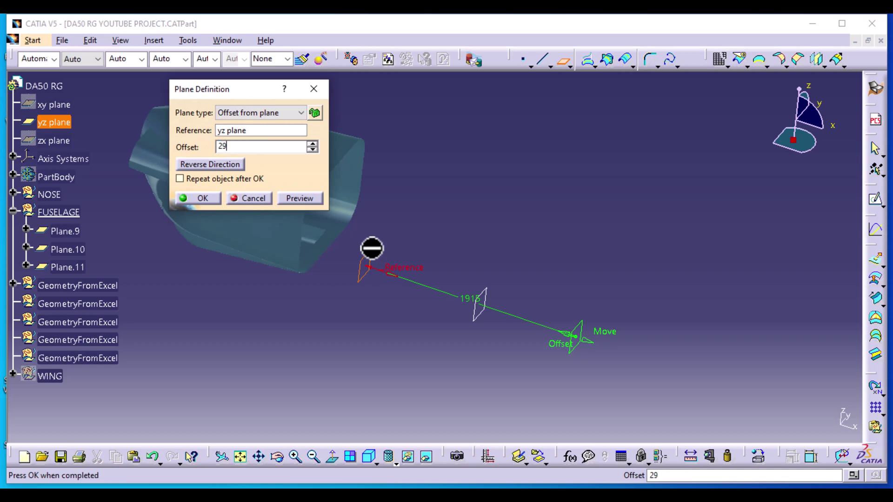
pyautogui.click(200, 197)
# Create a fourth fuselage plane offset 3190 mm from the yz plane.
pyautogui.moveTo(476, 234); pyautogui.dragTo(407, 217, button='middle')
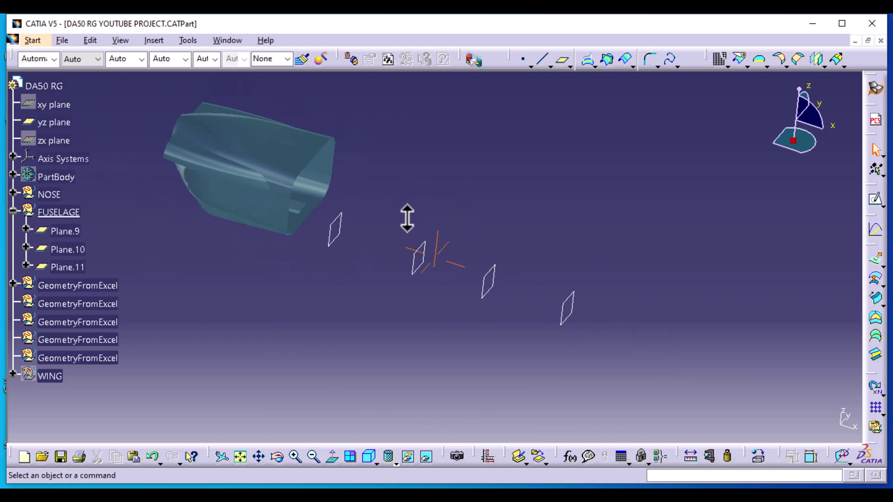
pyautogui.click(564, 60)
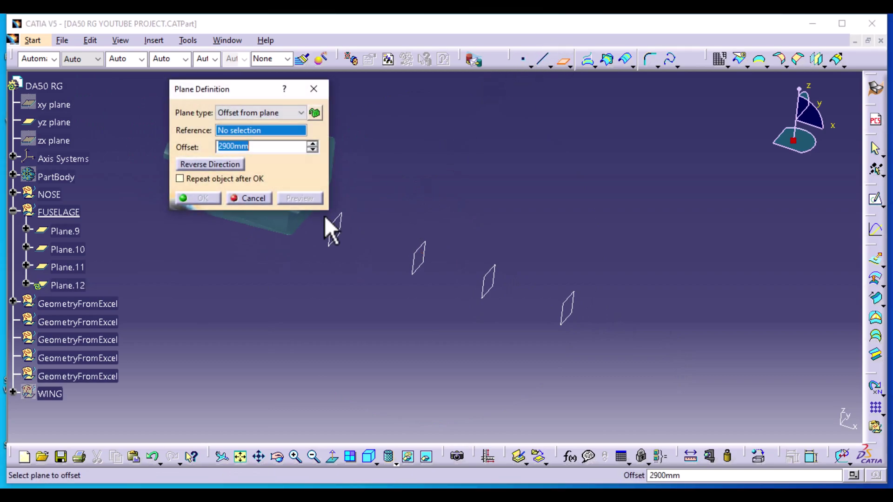
pyautogui.click(335, 224)
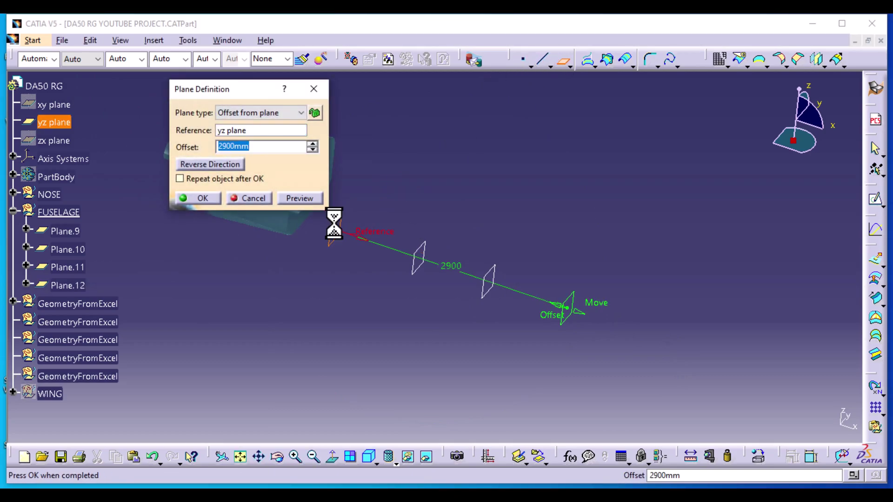
pyautogui.write('3190')
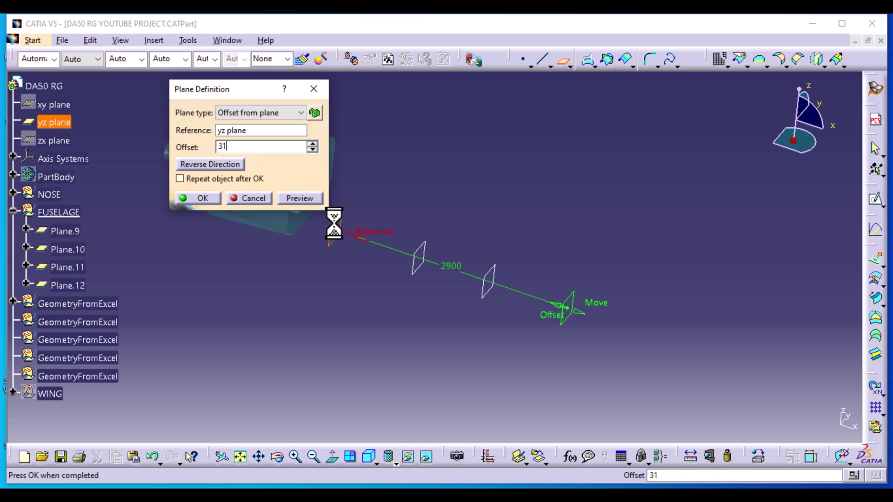
pyautogui.click(197, 198)
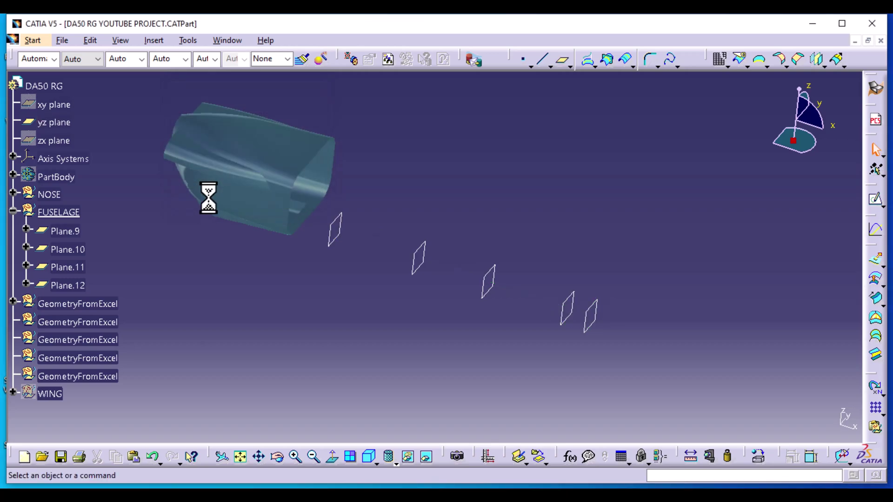
# Create a fifth fuselage plane offset 4457 mm from the yz plane.
pyautogui.click(562, 63)
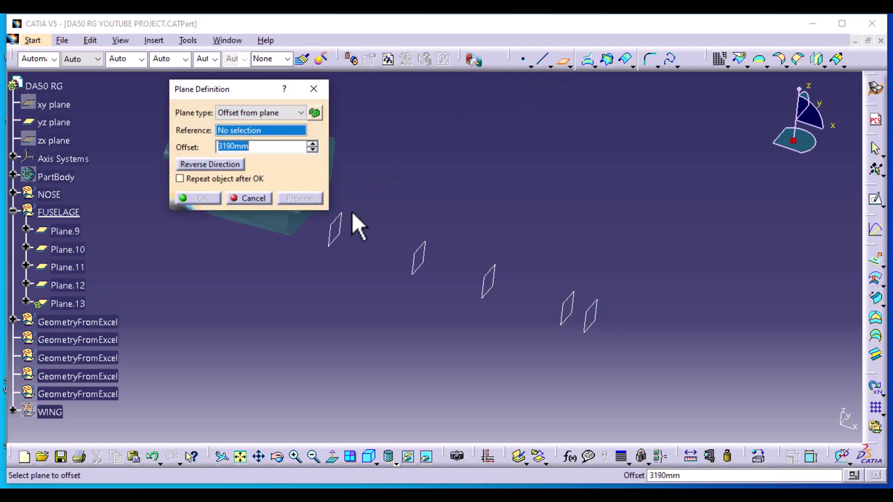
pyautogui.click(339, 227)
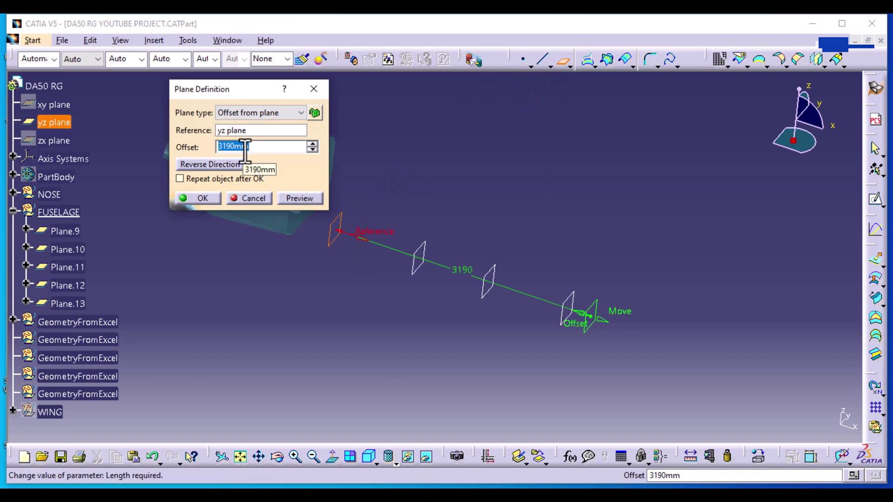
pyautogui.write('4')
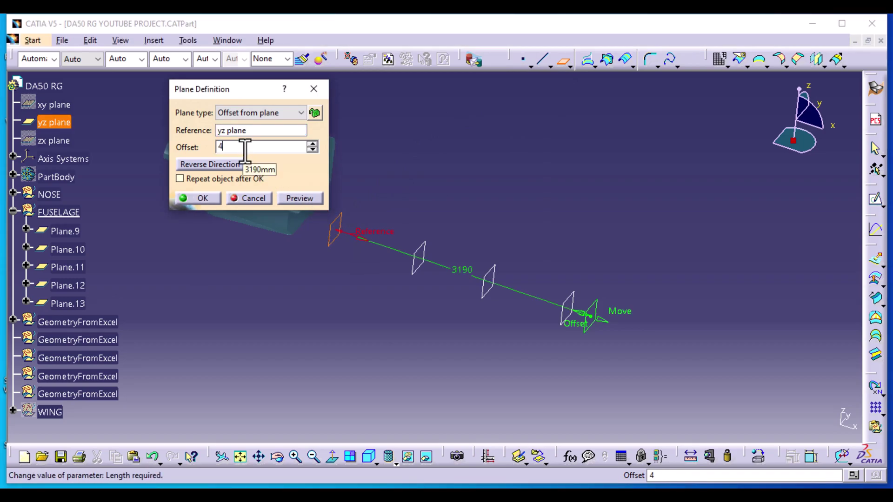
pyautogui.write('457')
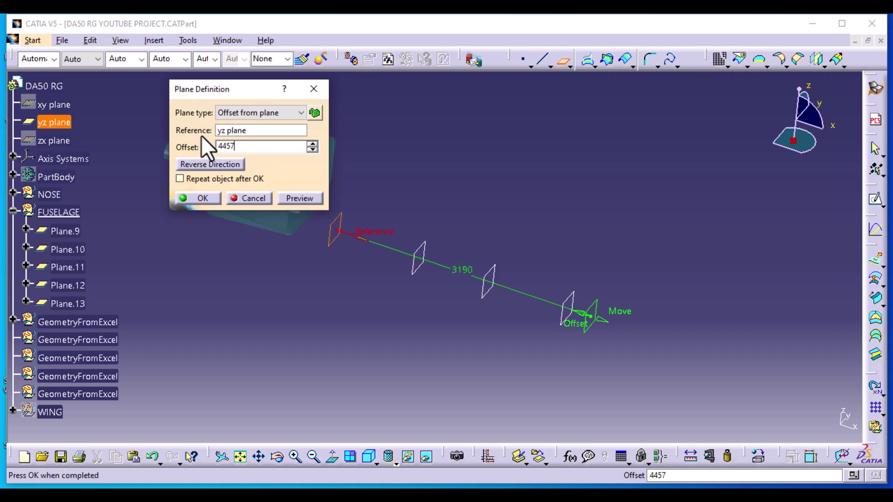
pyautogui.click(203, 199)
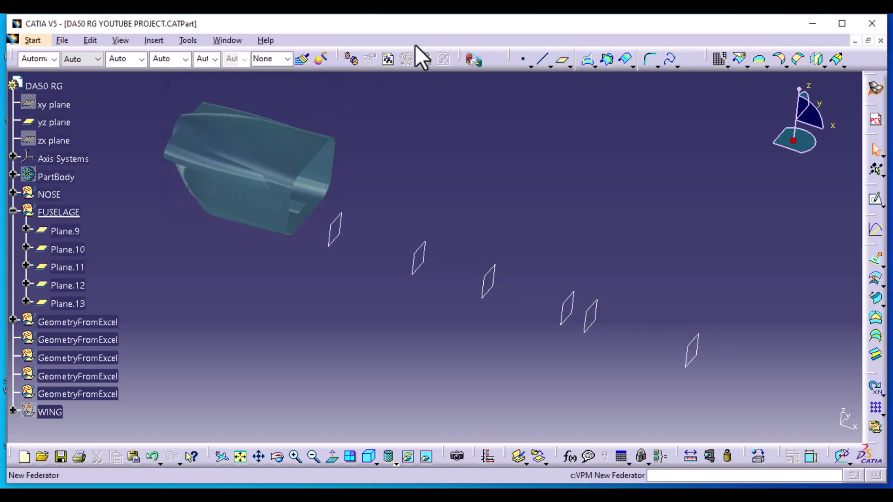
# Create the rearmost fuselage plane offset 6860 mm from the yz plane.
pyautogui.click(563, 61)
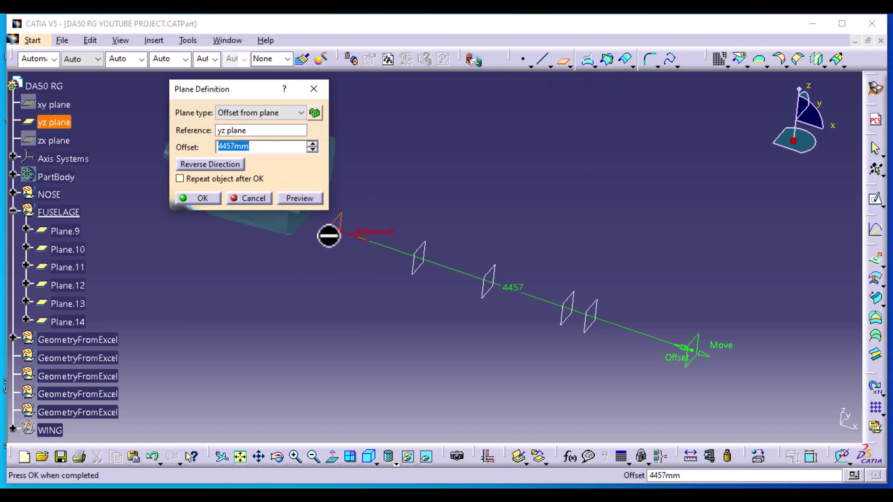
pyautogui.write('68')
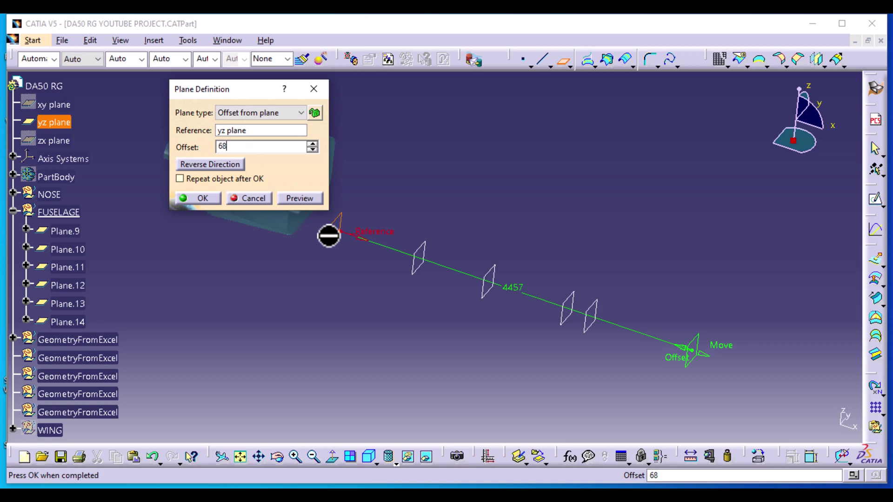
pyautogui.write('60')
pyautogui.click(211, 201)
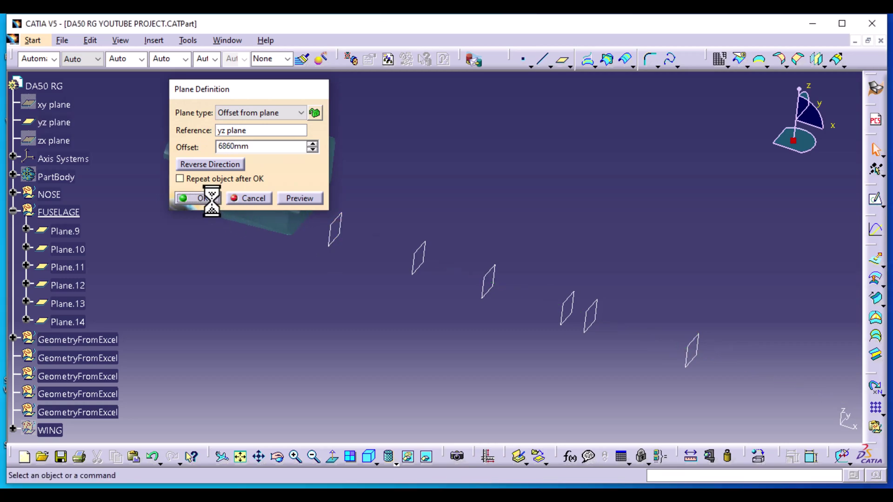
# Extract the boundary curve around the nose surface's open rear edge using point continuity propagation.
pyautogui.moveTo(319, 357); pyautogui.dragTo(406, 313, button='middle')
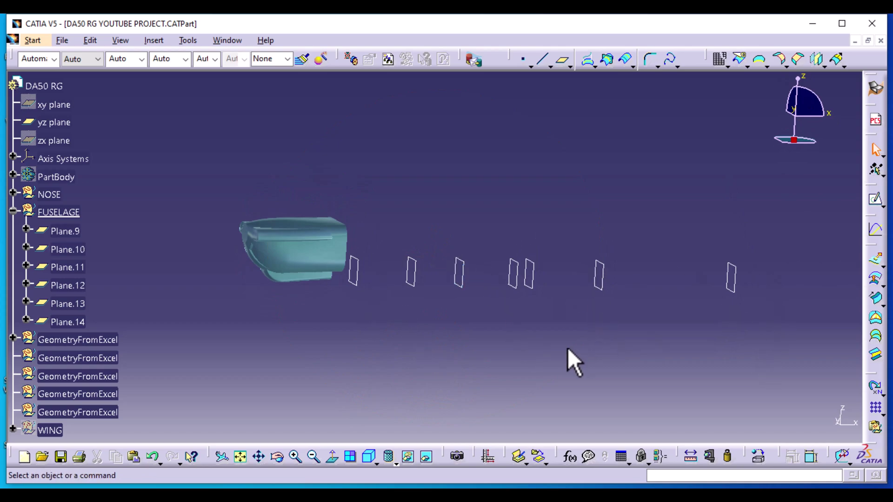
pyautogui.moveTo(549, 347); pyautogui.dragTo(464, 347, button='middle')
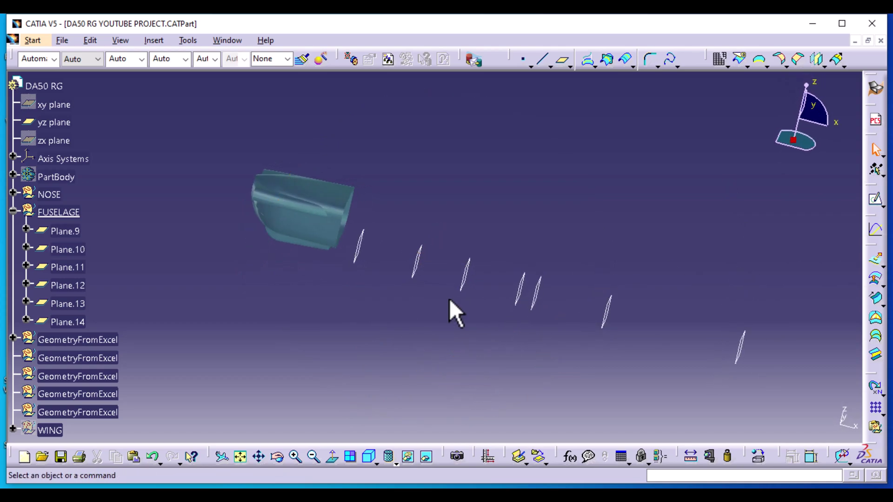
pyautogui.moveTo(459, 205); pyautogui.dragTo(408, 204, button='middle')
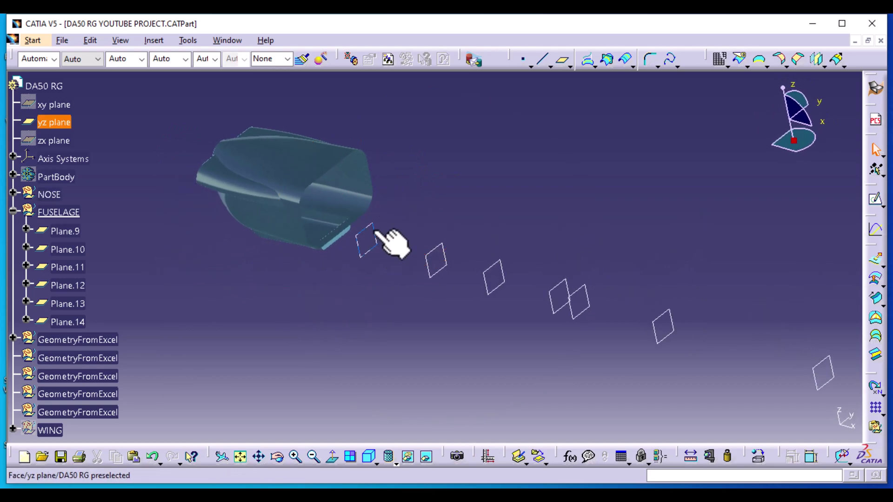
pyautogui.click(370, 204)
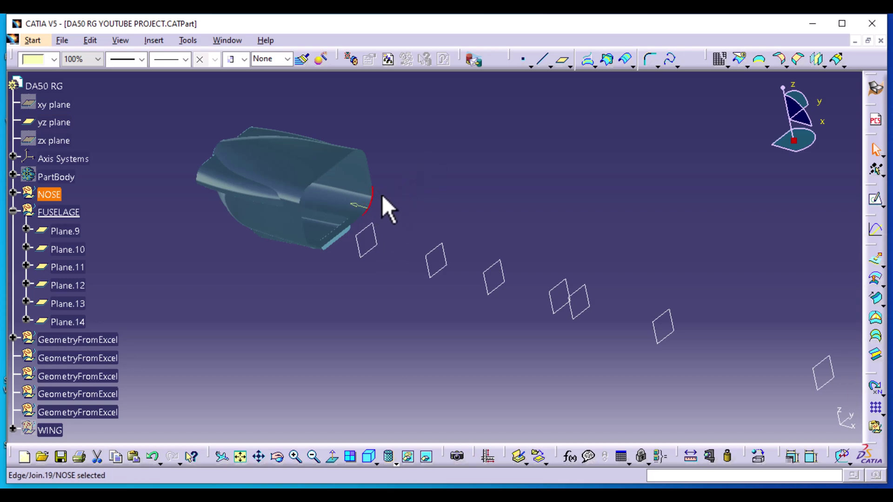
pyautogui.click(759, 60)
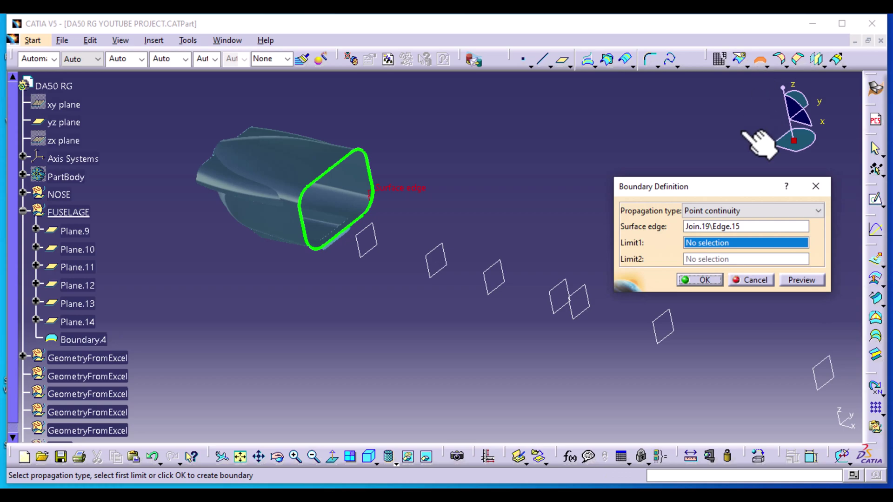
pyautogui.click(705, 280)
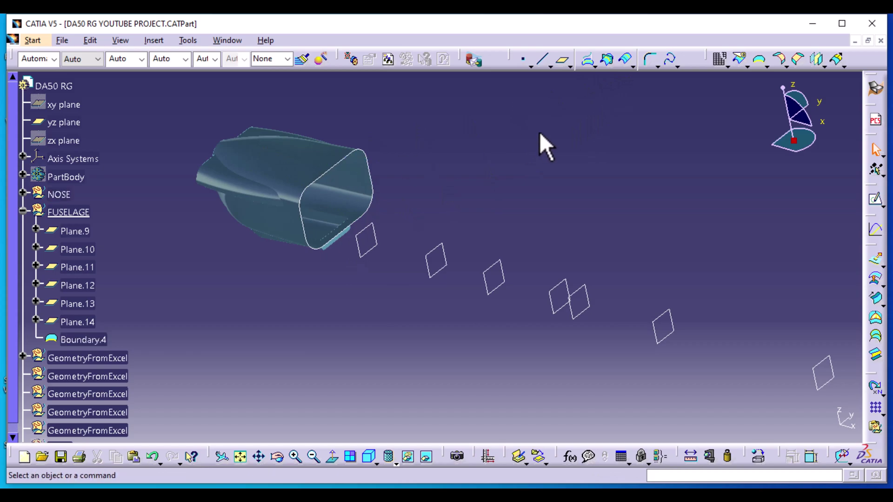
# Show Axis System.1 and intersect the nose's rear boundary curve with its ZX plane, keeping all the sub-elements.
pyautogui.click(611, 59)
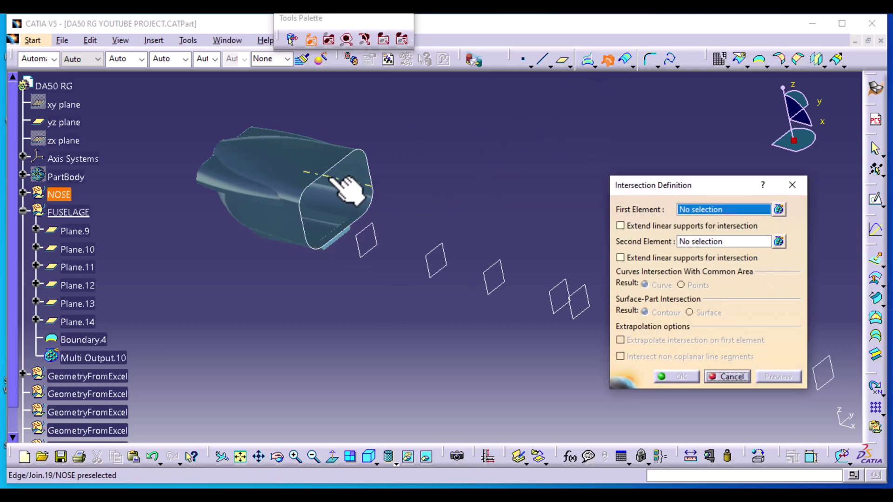
pyautogui.click(329, 170)
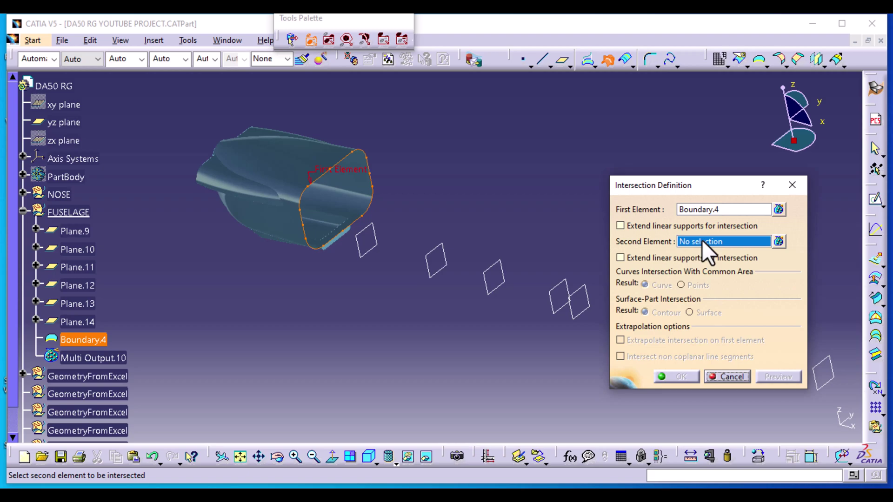
pyautogui.click(22, 156)
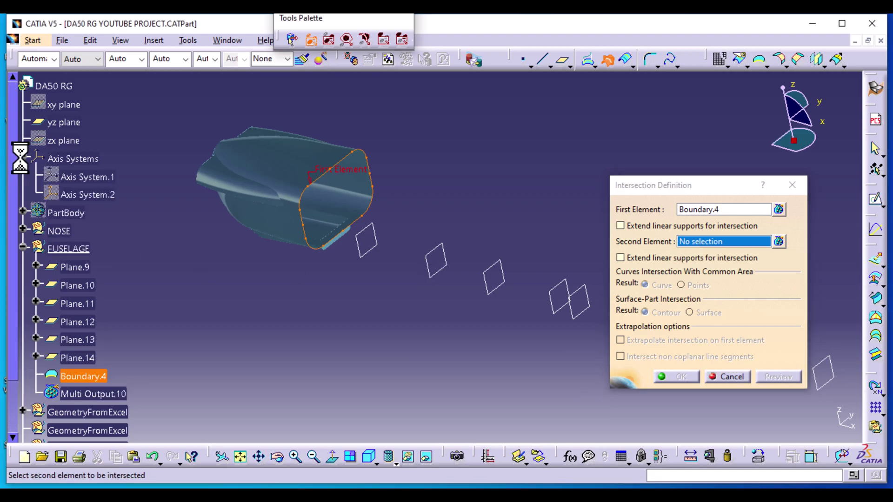
pyautogui.rightClick(102, 177)
pyautogui.click(146, 218)
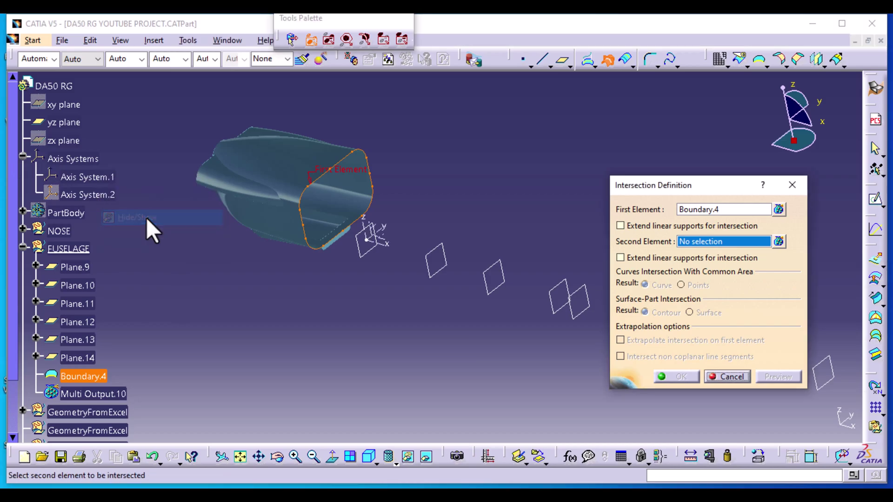
pyautogui.moveTo(326, 340); pyautogui.dragTo(335, 245, button='middle')
pyautogui.click(327, 260)
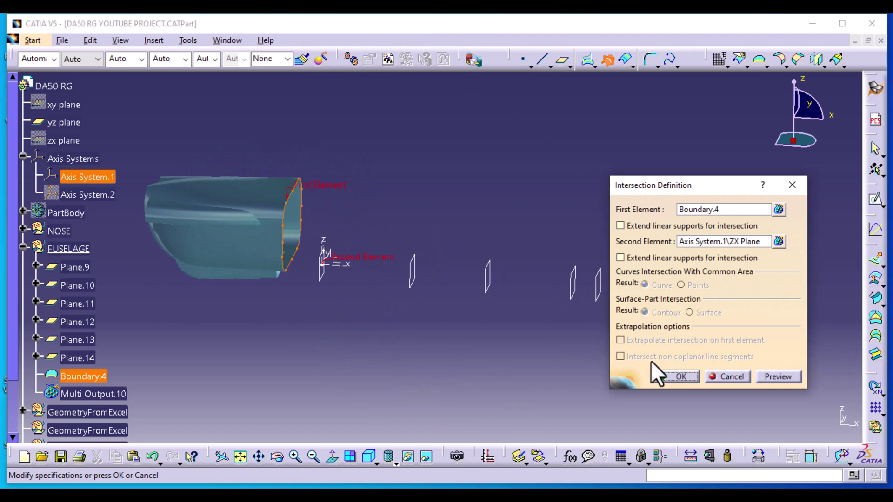
pyautogui.click(772, 377)
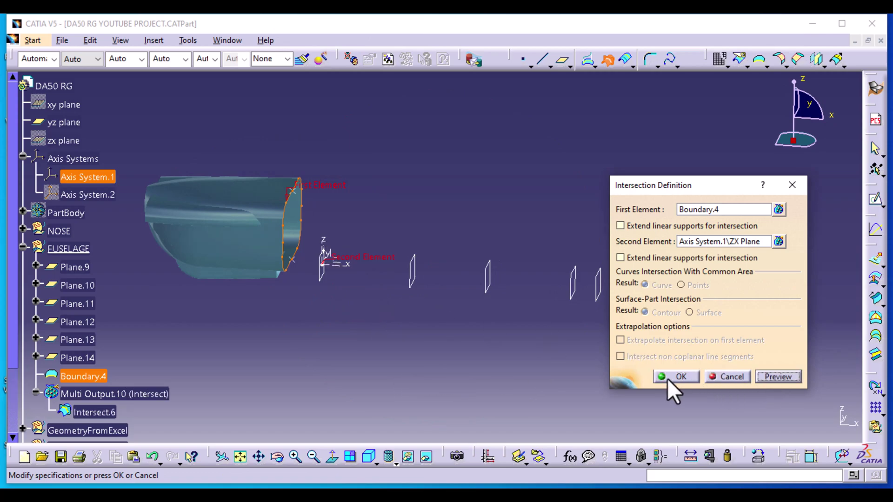
pyautogui.click(685, 375)
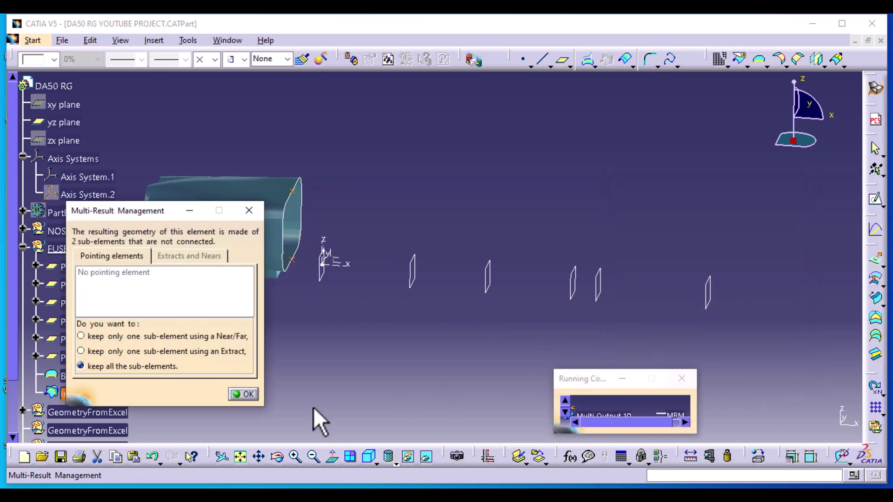
pyautogui.click(251, 394)
pyautogui.moveTo(428, 325); pyautogui.dragTo(328, 359, button='middle')
pyautogui.click(329, 359)
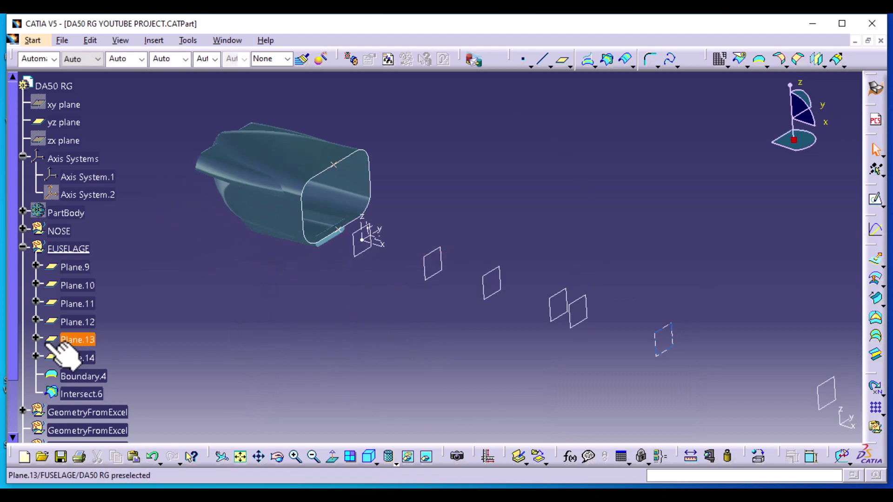
pyautogui.scroll(-2, 60, 351)
pyautogui.click(77, 284)
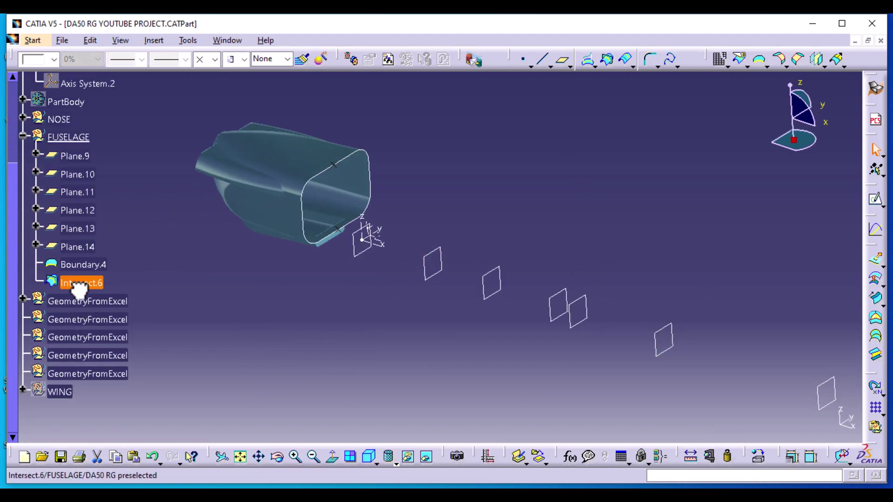
pyautogui.doubleClick(78, 285)
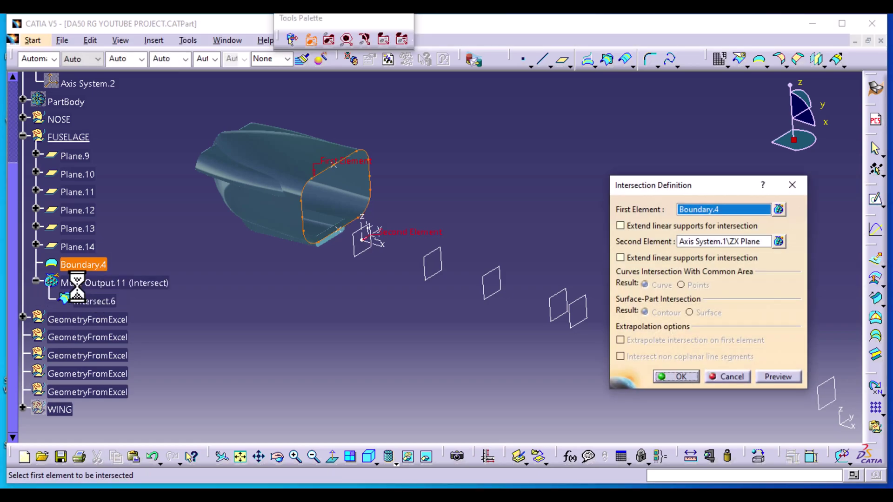
pyautogui.click(792, 186)
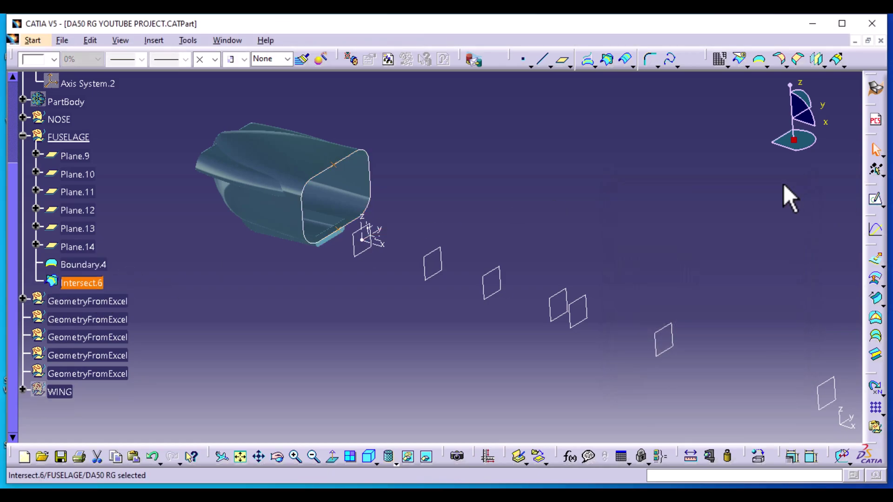
pyautogui.click(335, 359)
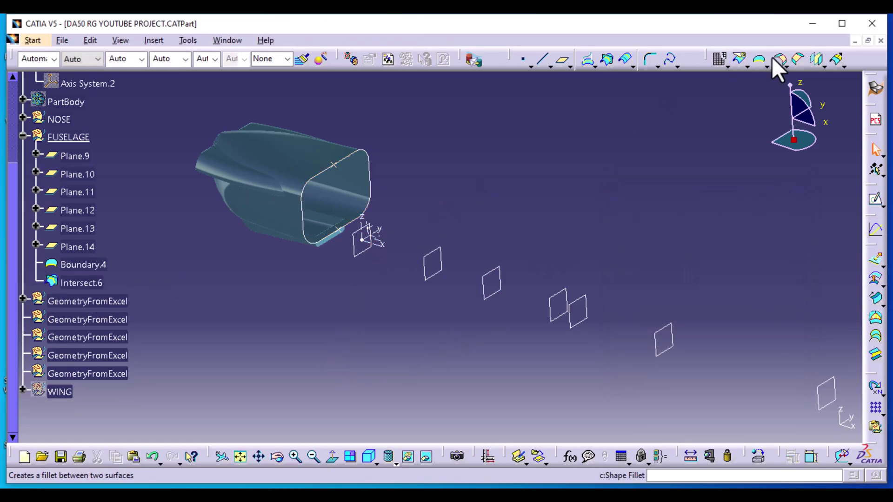
# Disassemble the boundary intersection into separate points using the all-cells mode, and highlight the resulting points to check them.
pyautogui.click(721, 61)
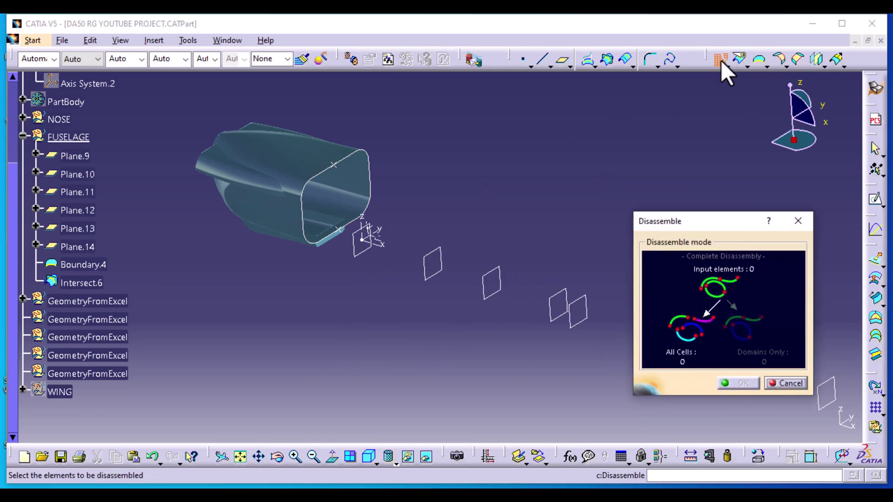
pyautogui.click(77, 283)
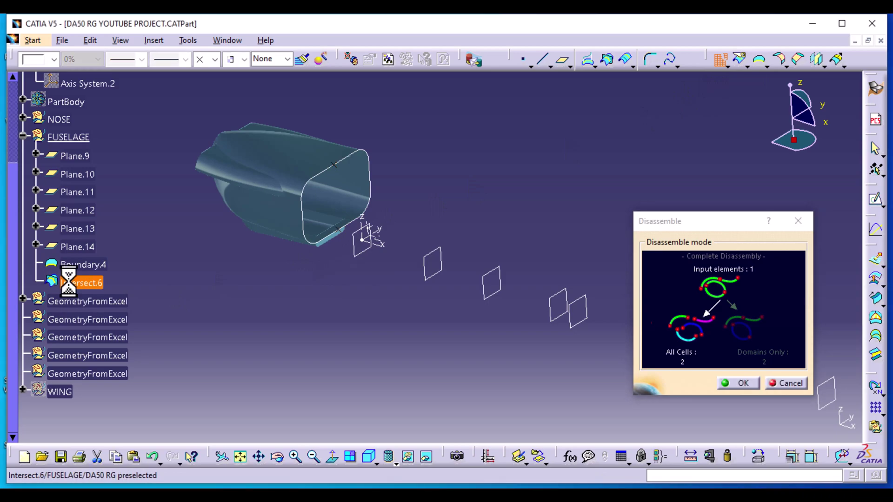
pyautogui.click(744, 384)
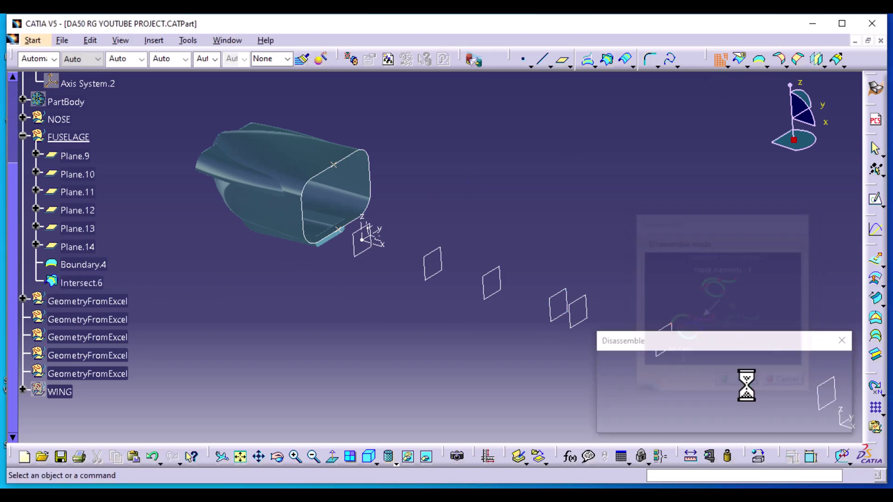
pyautogui.click(88, 302)
pyautogui.keyDown('ctrl'); pyautogui.click(95, 320); pyautogui.keyUp('ctrl')
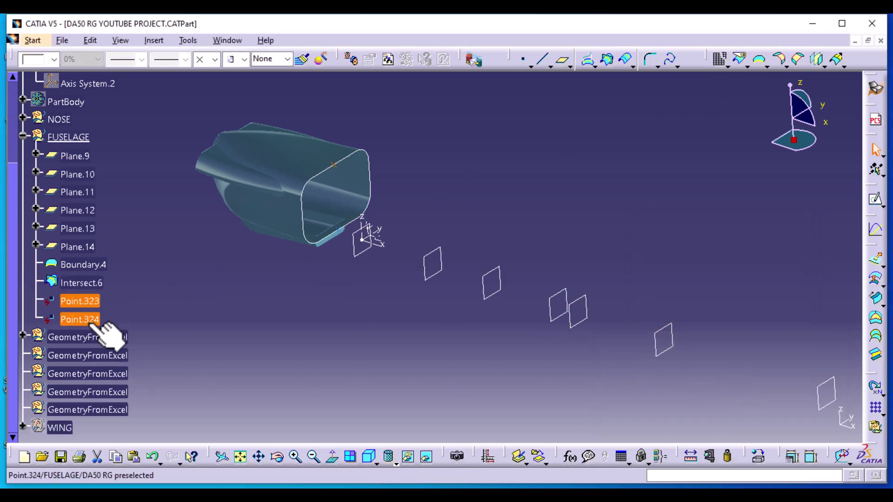
pyautogui.click(96, 320)
pyautogui.click(239, 365)
# Create a point on the yz plane at H 0 mm and V 1100 mm.
pyautogui.moveTo(456, 370); pyautogui.dragTo(518, 378, button='middle')
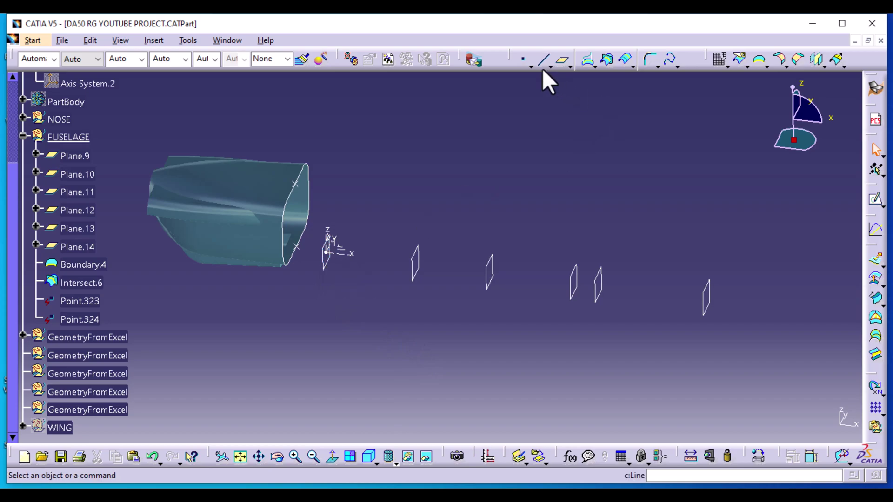
pyautogui.click(523, 61)
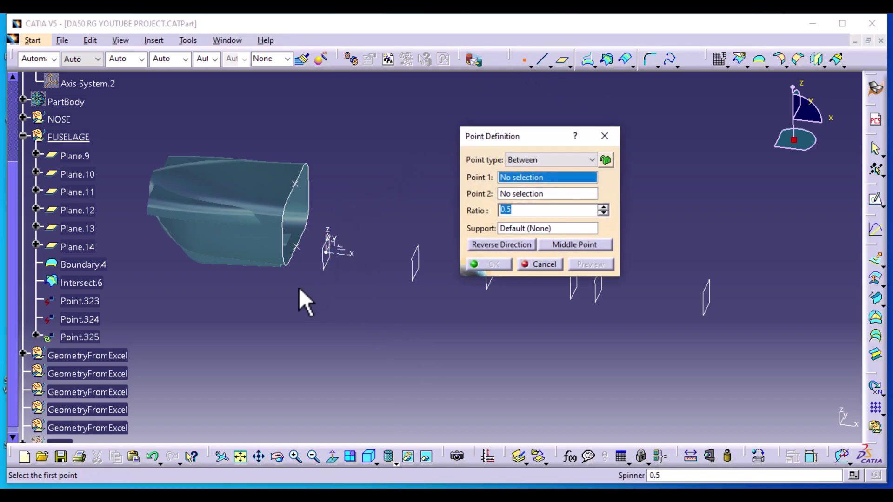
pyautogui.click(328, 263)
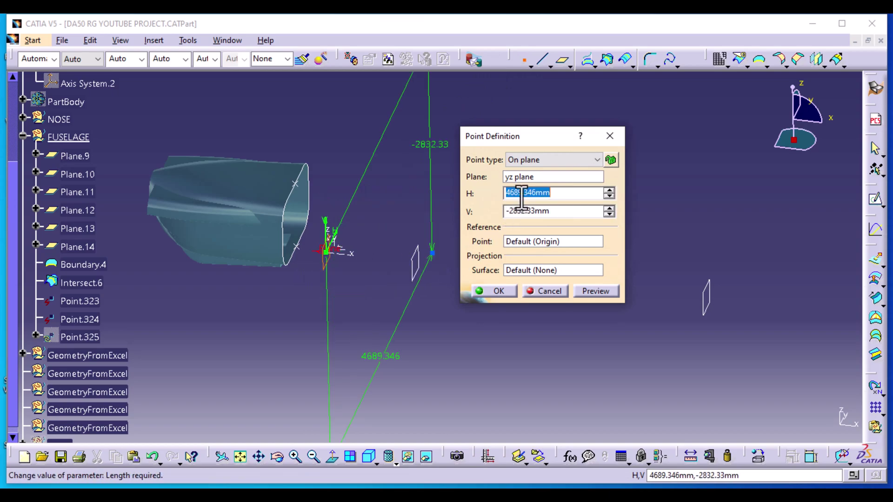
pyautogui.write('0')
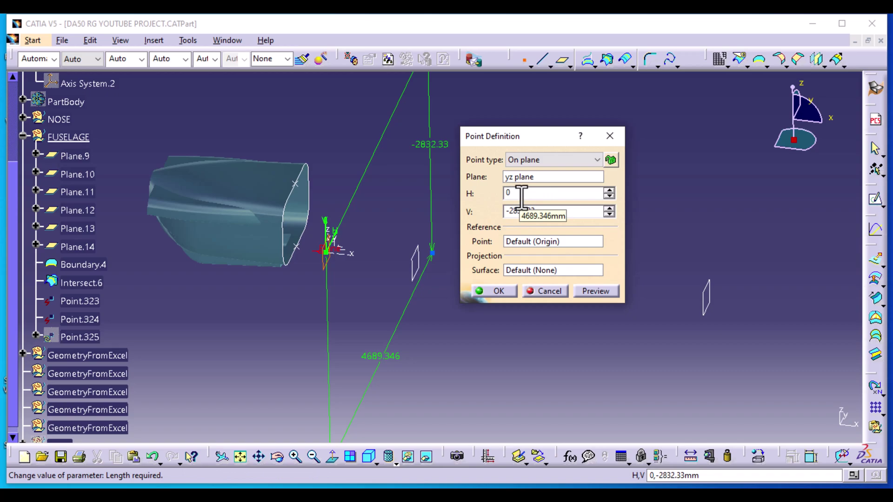
pyautogui.doubleClick(517, 212)
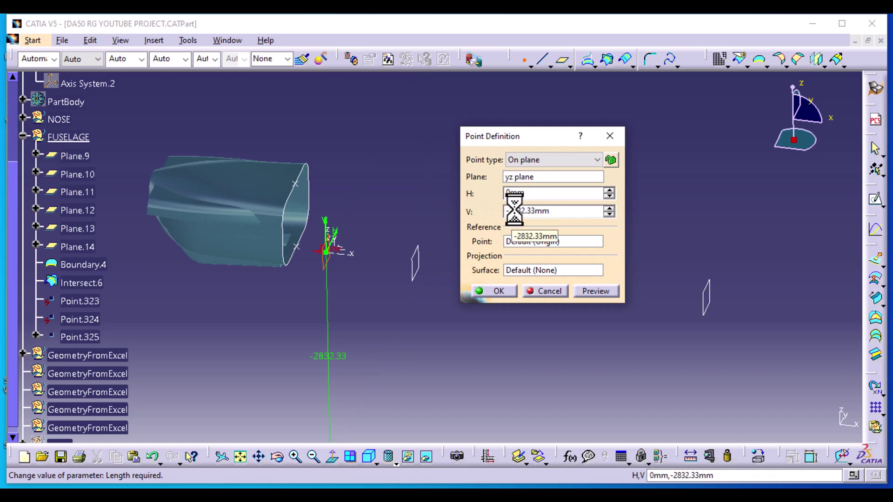
pyautogui.write('1100')
pyautogui.click(510, 212)
pyautogui.press('BackSpace')
pyautogui.click(588, 292)
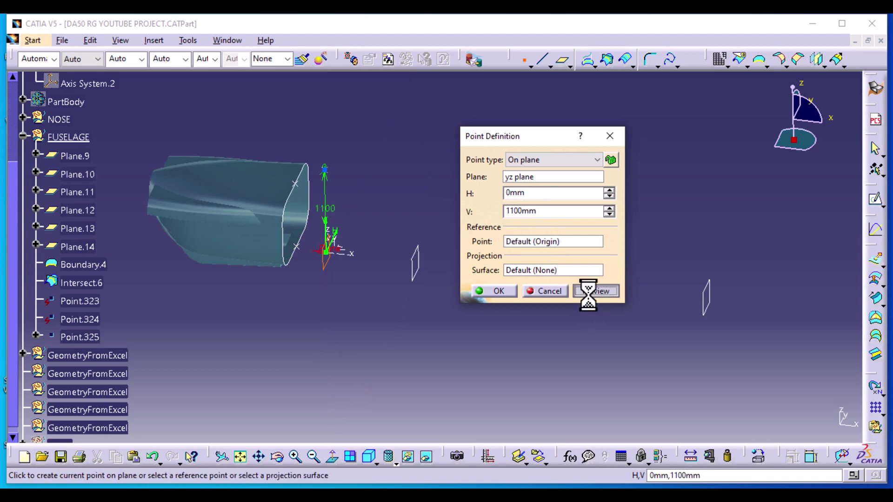
pyautogui.click(502, 290)
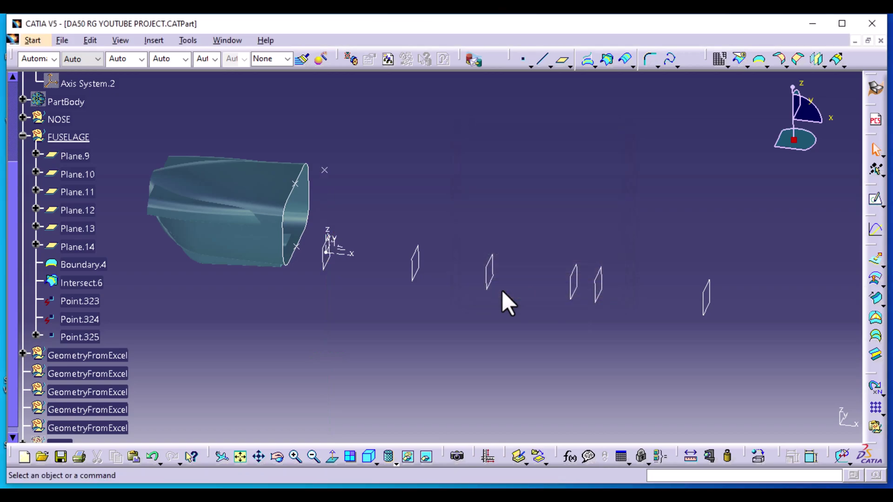
# Create a point on the first offset fuselage plane, Plane.9, at H 0 mm and V 1251 mm.
pyautogui.click(521, 60)
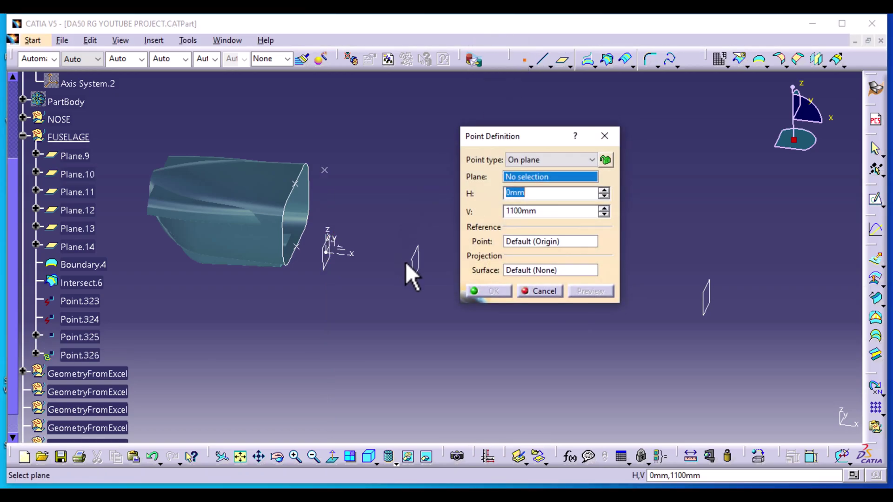
pyautogui.click(422, 287)
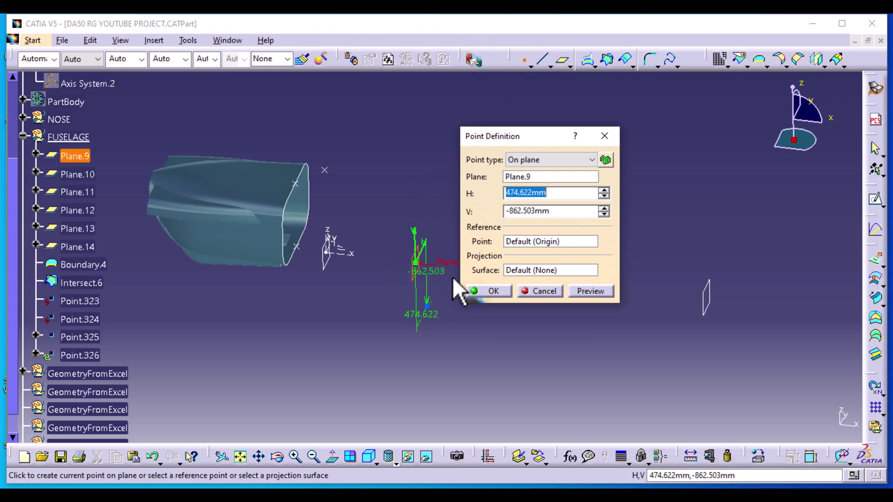
pyautogui.click(442, 287)
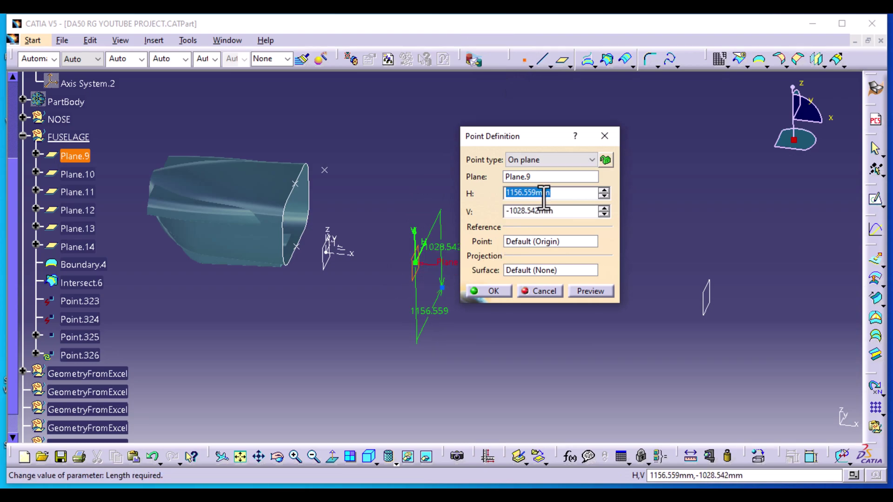
pyautogui.write('0')
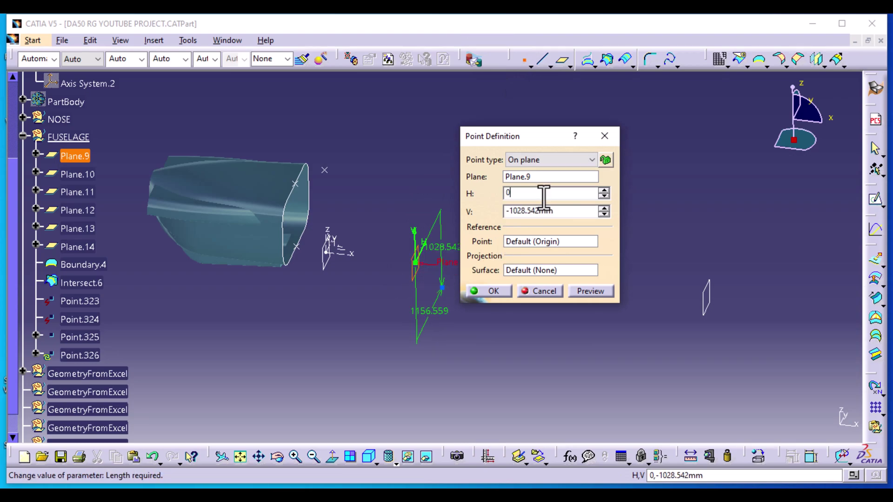
pyautogui.click(521, 212)
pyautogui.doubleClick(521, 212)
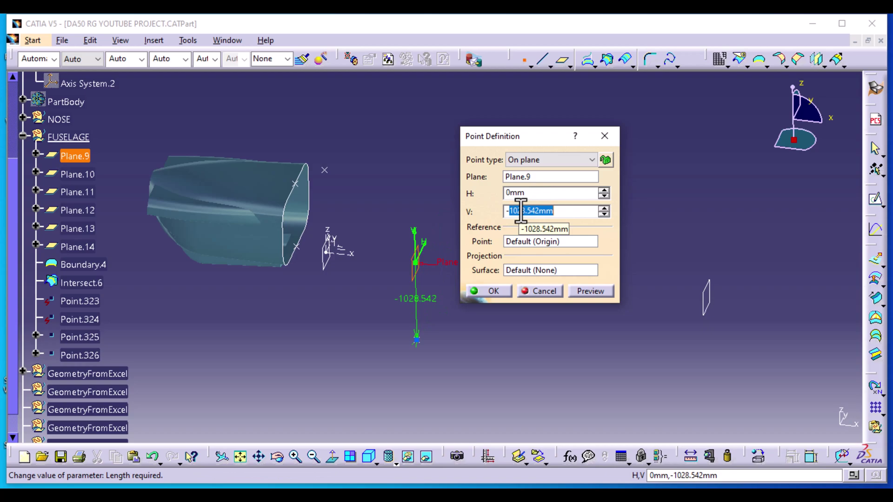
pyautogui.write('125')
pyautogui.press('BackSpace')
pyautogui.press('BackSpace')
pyautogui.press('BackSpace')
pyautogui.press('BackSpace')
pyautogui.write('12')
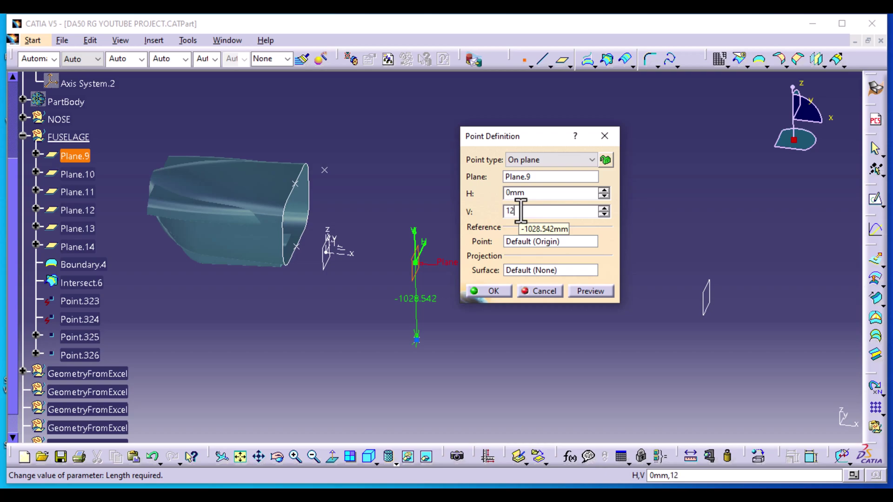
pyautogui.write('51mm')
pyautogui.click(487, 289)
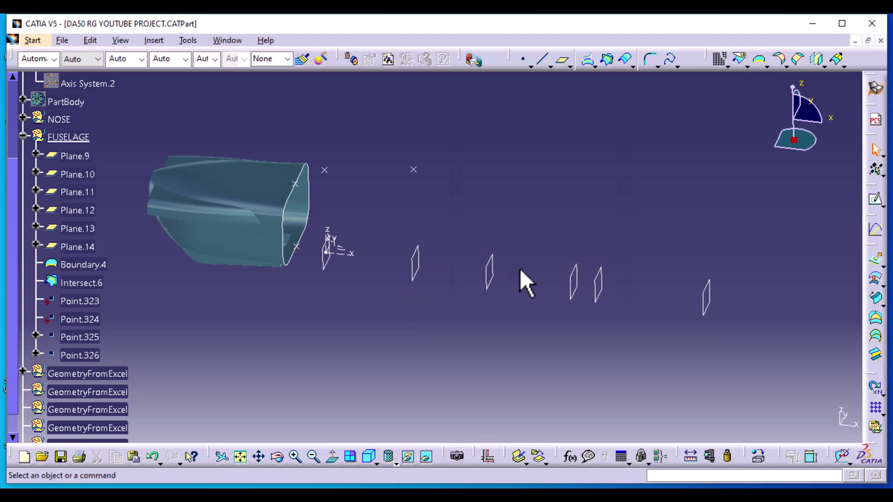
# Create a point on the second offset fuselage plane, Plane.10, at H 0 mm and V 1216 mm.
pyautogui.click(523, 59)
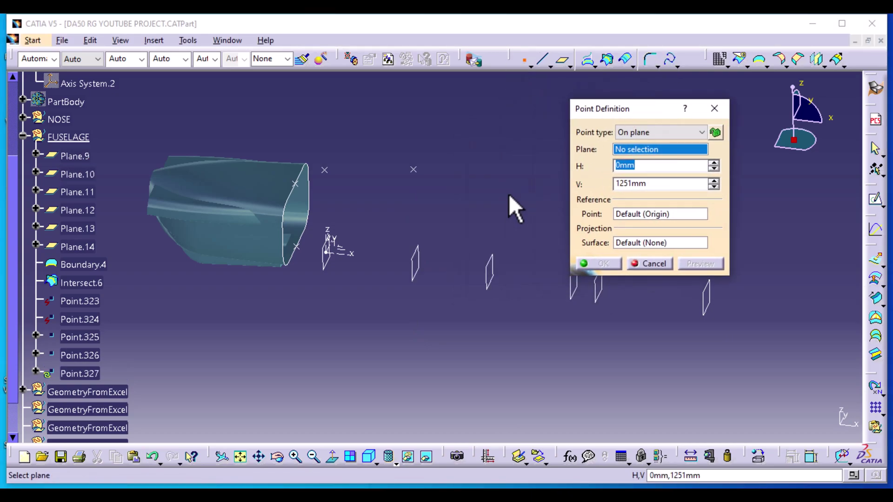
pyautogui.click(488, 274)
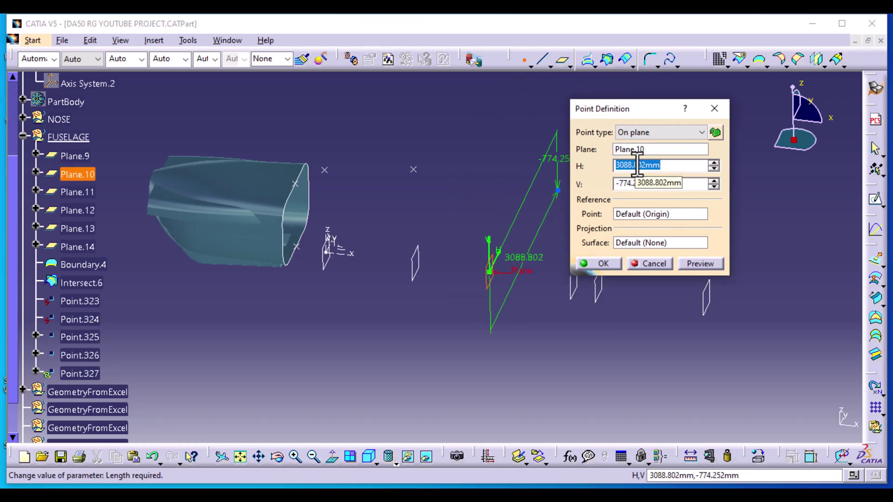
pyautogui.write('0')
pyautogui.press('Return')
pyautogui.doubleClick(626, 183)
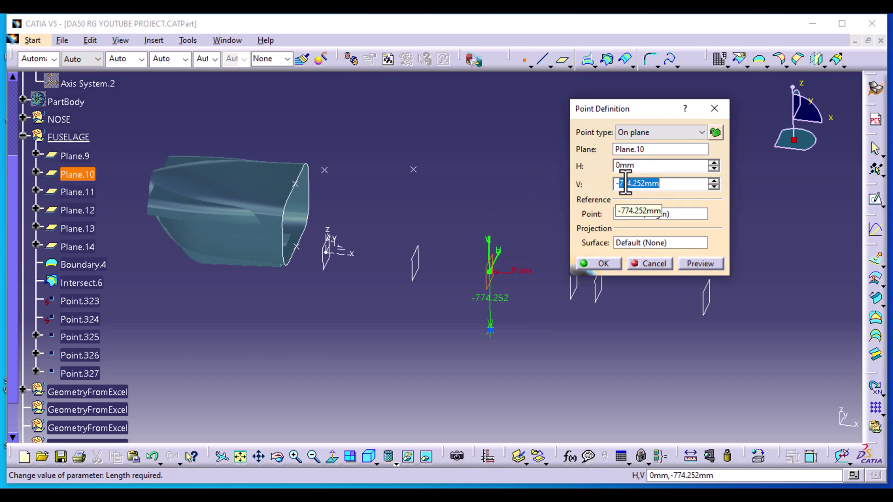
pyautogui.press('BackSpace')
pyautogui.write('1216')
pyautogui.click(694, 261)
pyautogui.click(606, 263)
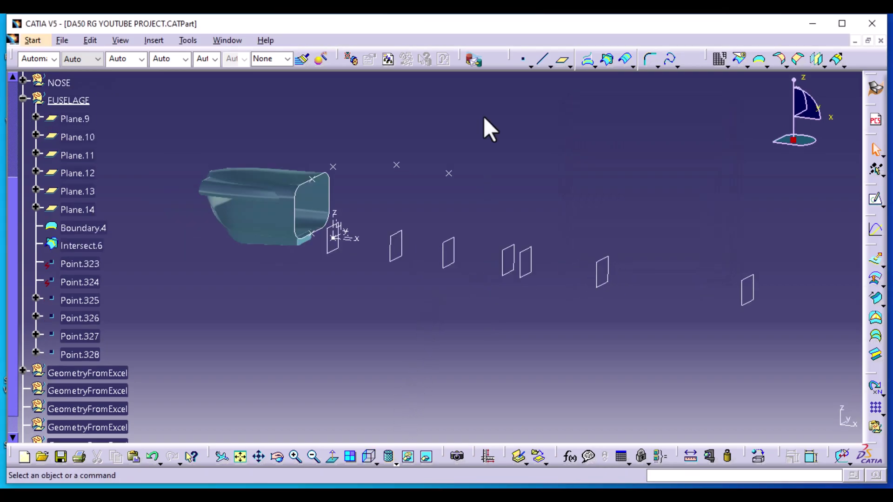
# Start a new point and set its point type to Coordinates.
pyautogui.click(525, 61)
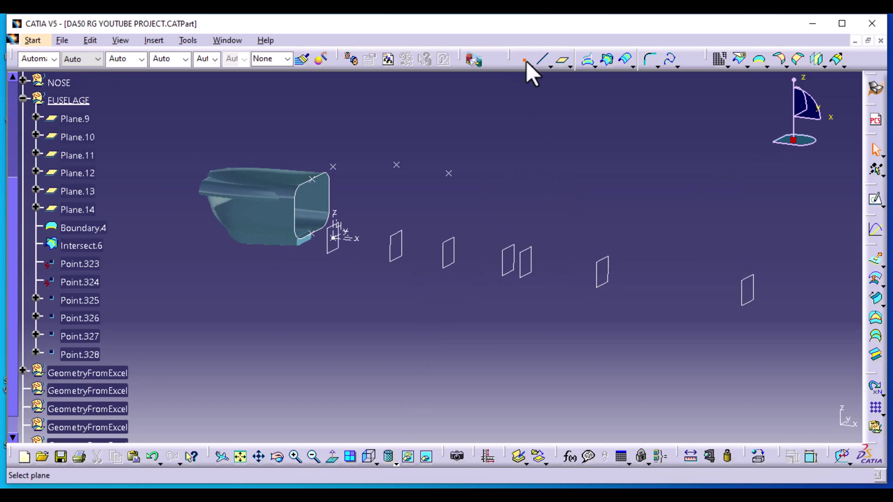
pyautogui.moveTo(646, 106); pyautogui.dragTo(649, 109)
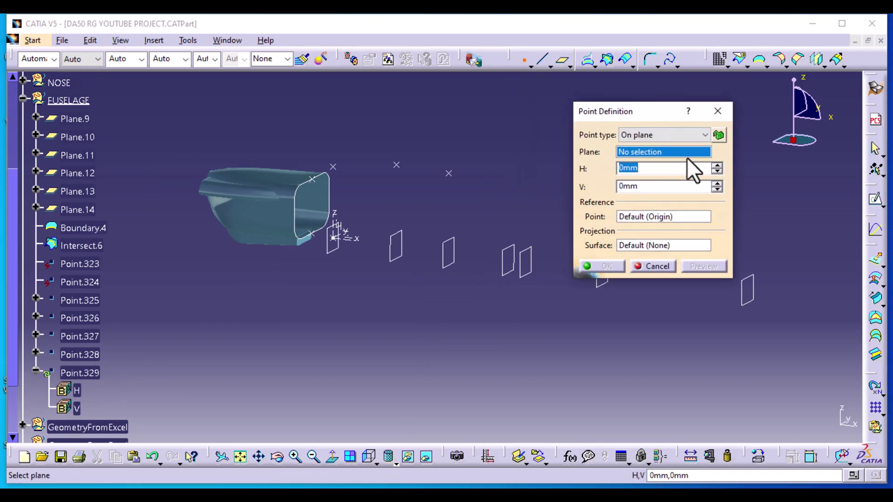
pyautogui.click(706, 135)
pyautogui.click(670, 149)
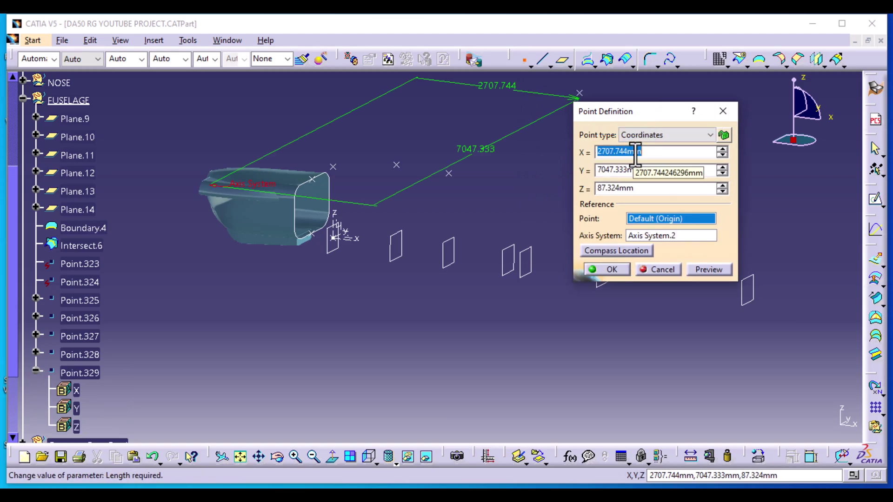
# Enter X 2090 mm, Y 0 mm and Z 1200 mm for the point relative to Axis System.2.
pyautogui.write('2090')
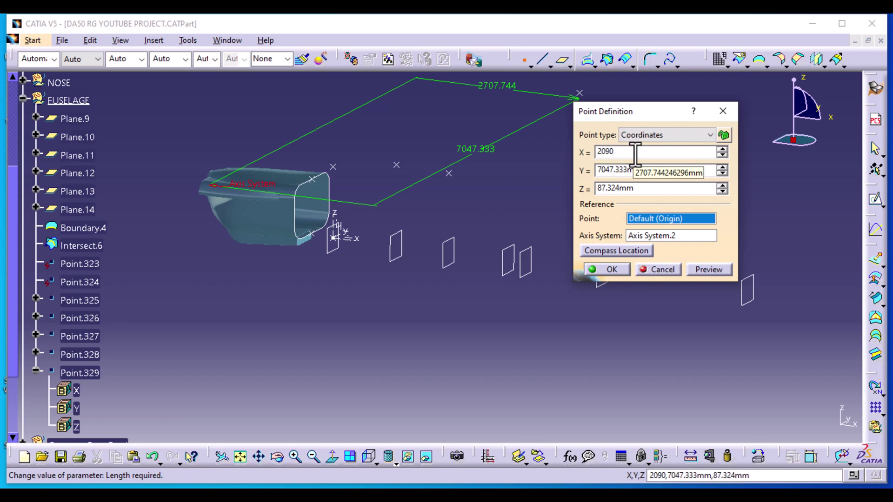
pyautogui.press('Tab')
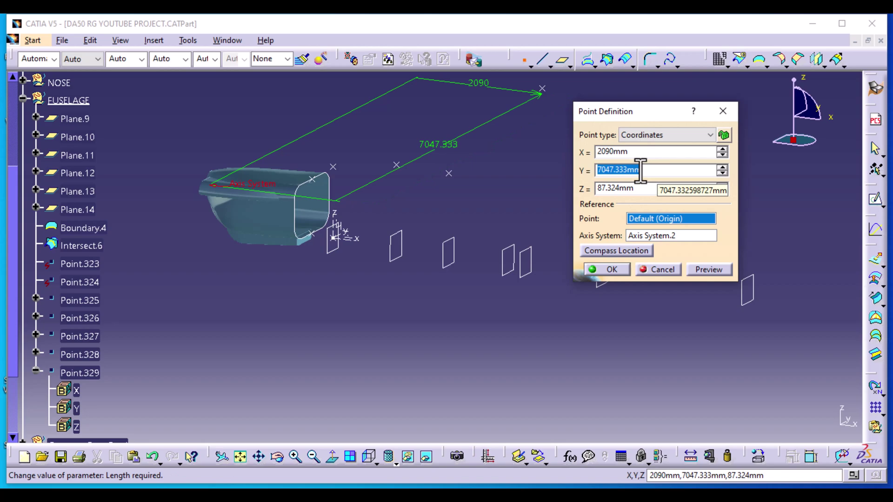
pyautogui.write('0')
pyautogui.press('Tab')
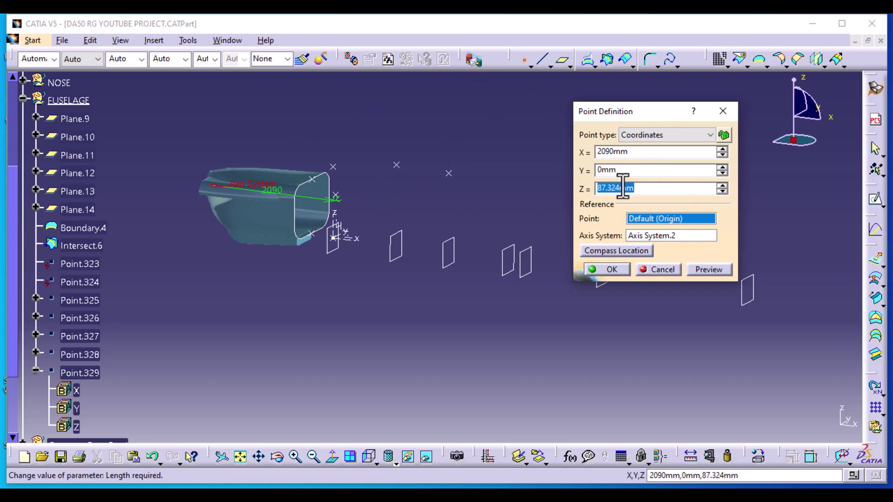
pyautogui.write('1200')
# Reference the point to the default absolute axis system and create it at X 2090 mm, Y 0 mm, Z 1200 mm.
pyautogui.rightClick(660, 236)
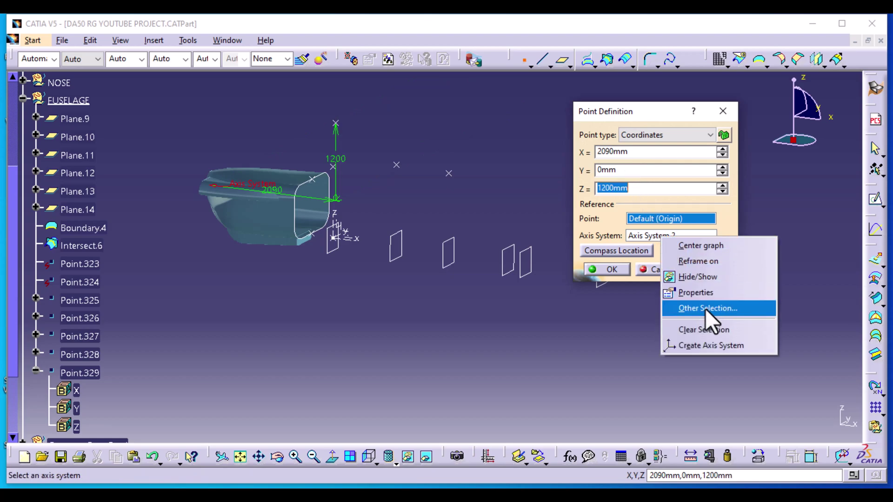
pyautogui.click(699, 329)
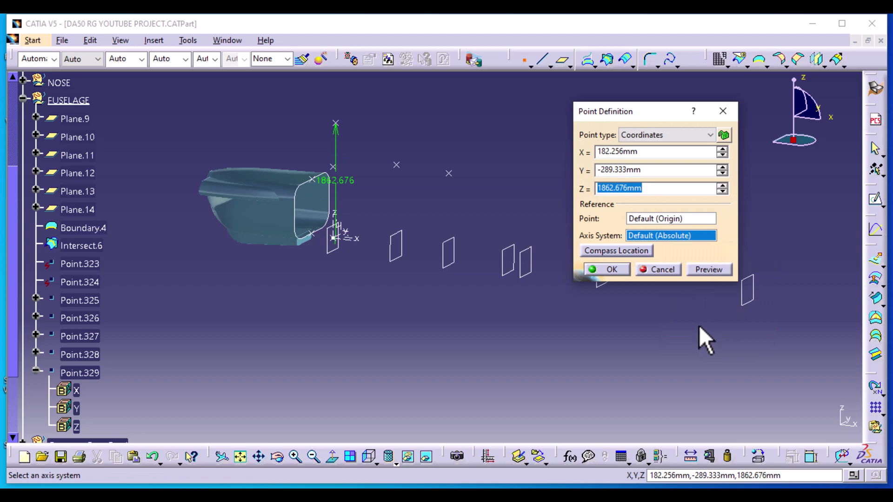
pyautogui.click(607, 152)
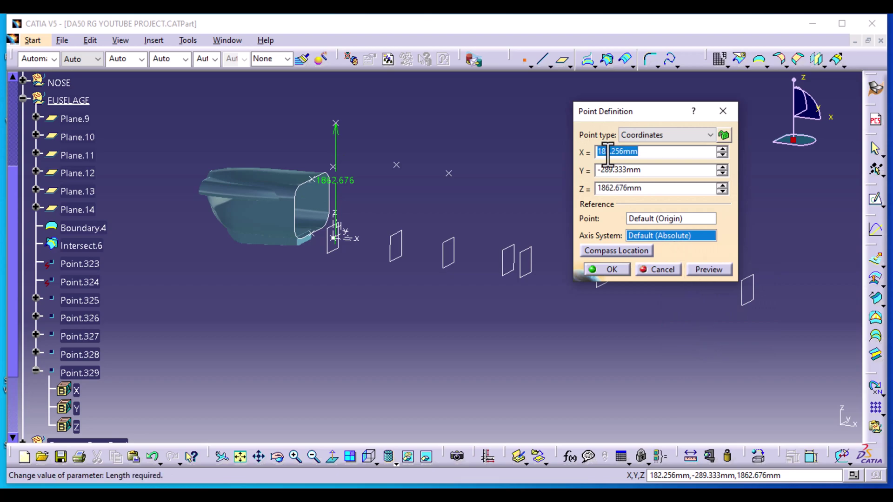
pyautogui.write('2090')
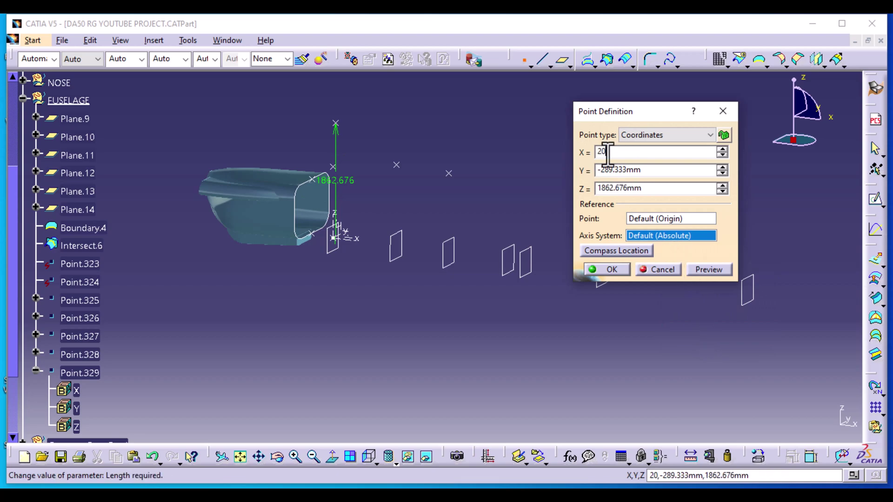
pyautogui.click(630, 170)
pyautogui.moveTo(600, 170); pyautogui.dragTo(635, 171)
pyautogui.write('0')
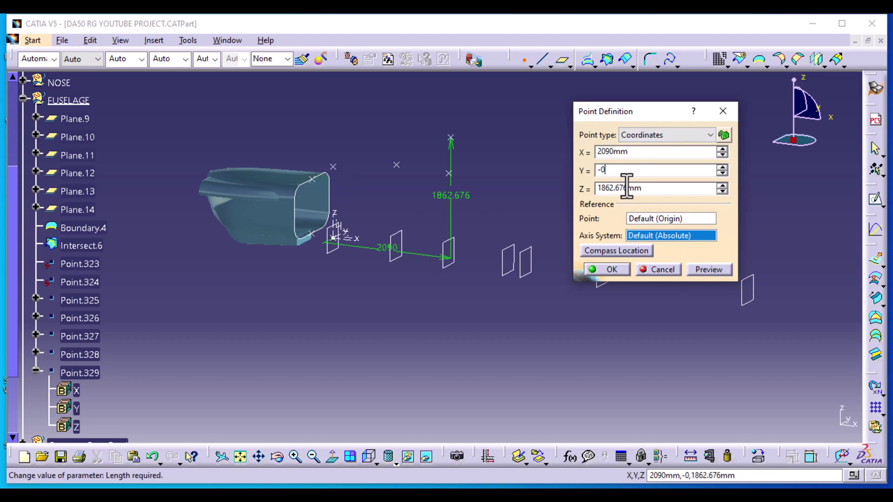
pyautogui.click(627, 188)
pyautogui.write('1200')
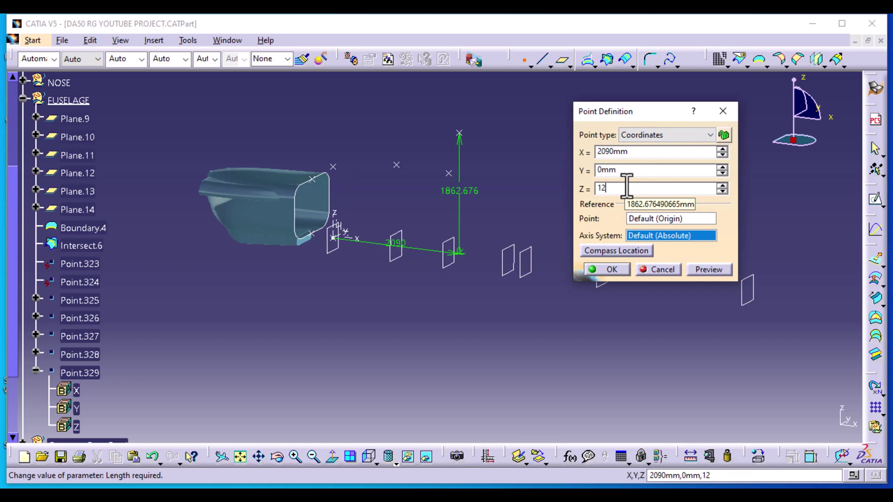
pyautogui.click(705, 269)
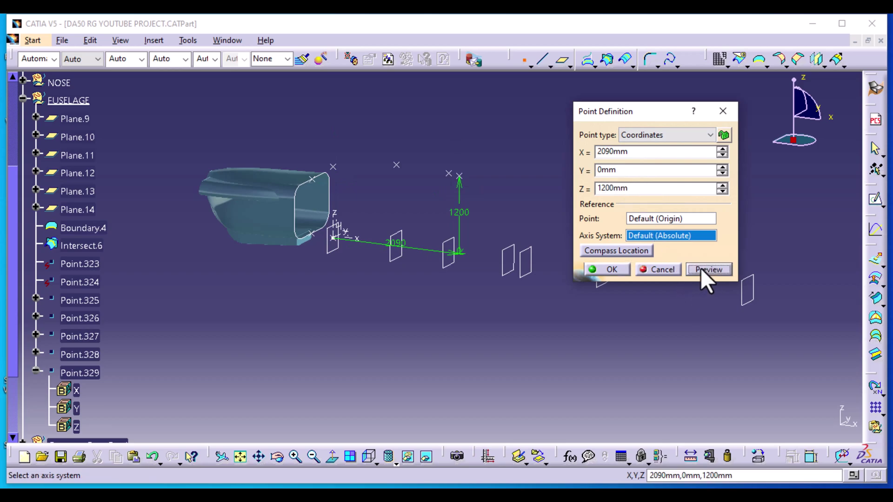
pyautogui.click(619, 270)
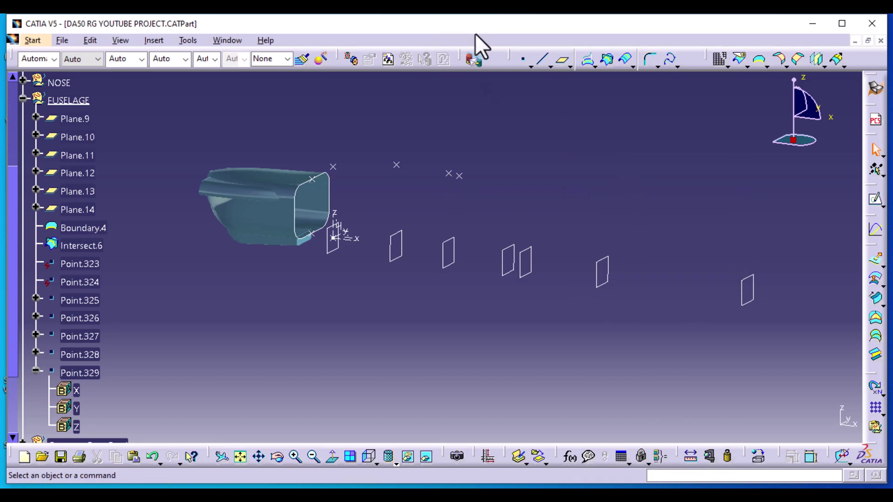
# Start another coordinate point, enter X 3190 mm and Z 1000 mm, and preview its position.
pyautogui.click(523, 58)
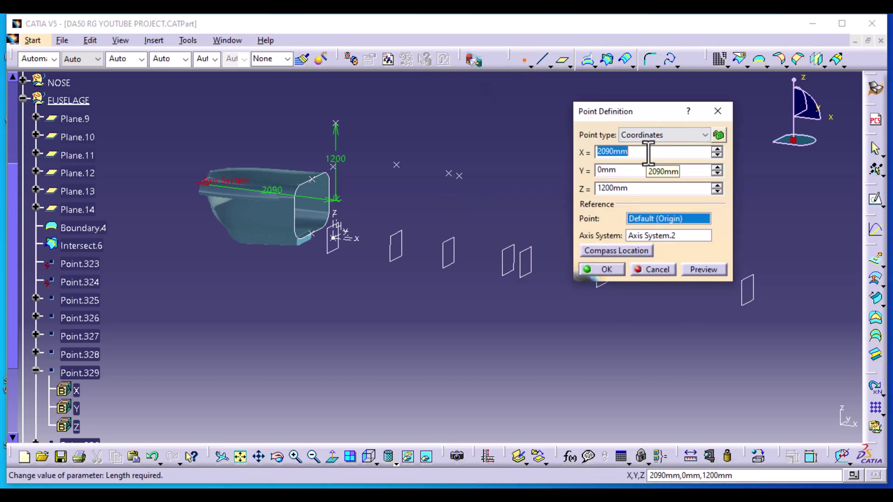
pyautogui.write('3190')
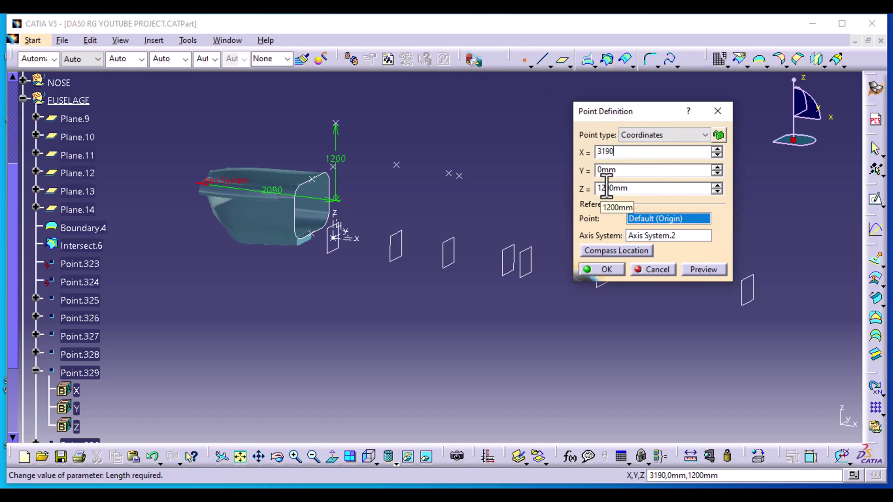
pyautogui.click(606, 188)
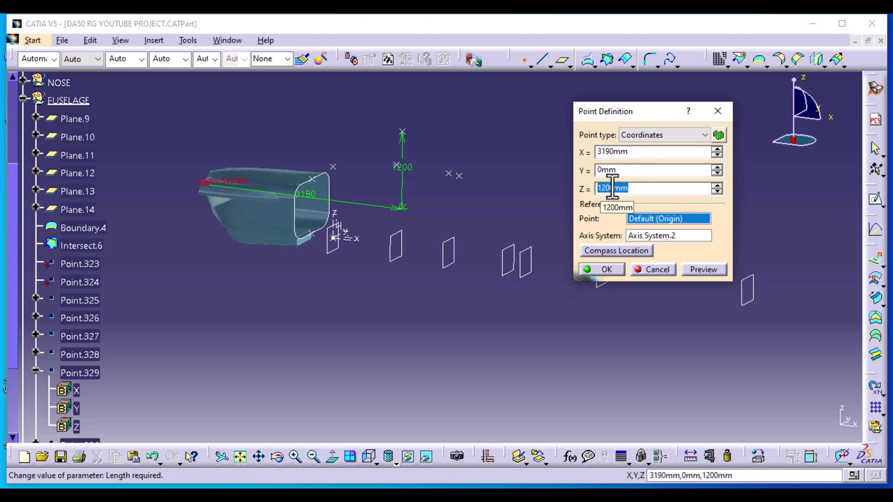
pyautogui.write('1000')
pyautogui.click(702, 269)
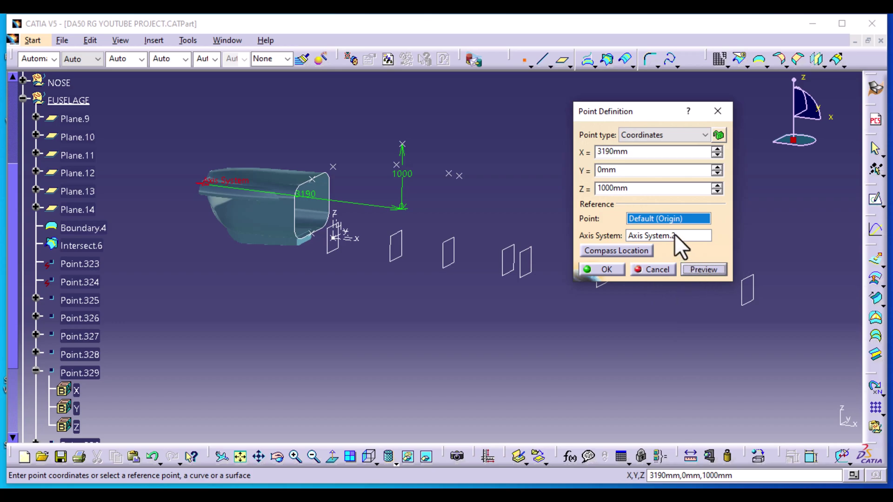
# Switch the point's reference to the default absolute axis system and create it at X 3190 mm, Y 0 mm, Z 1000 mm.
pyautogui.rightClick(658, 235)
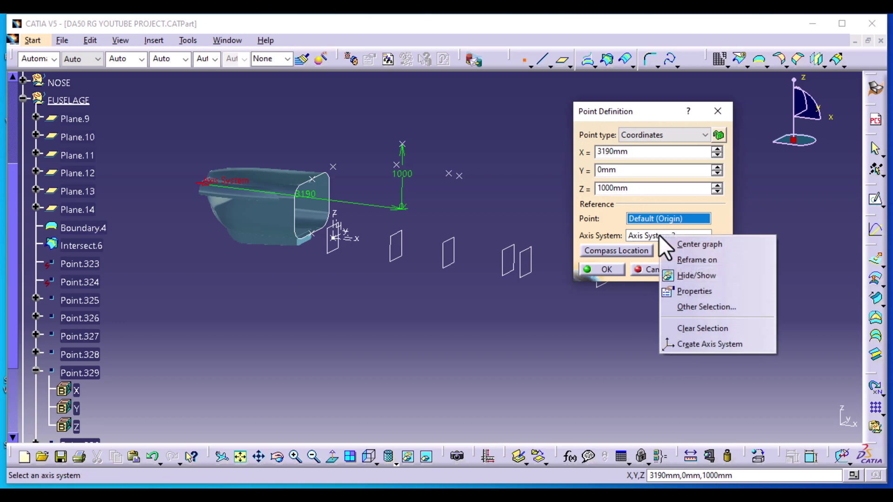
pyautogui.click(705, 331)
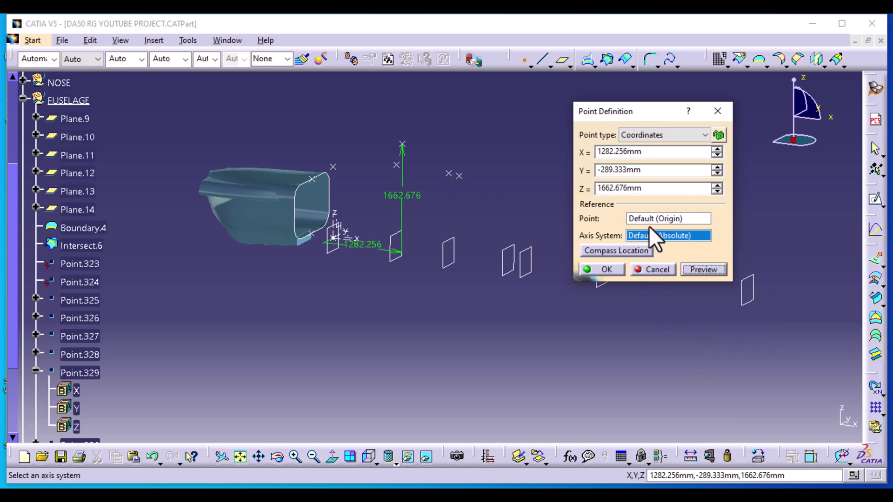
pyautogui.doubleClick(628, 151)
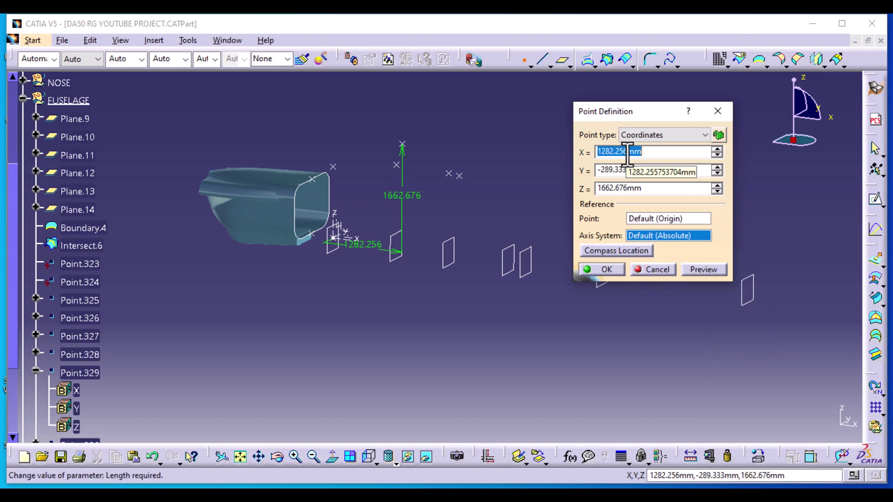
pyautogui.write('3190')
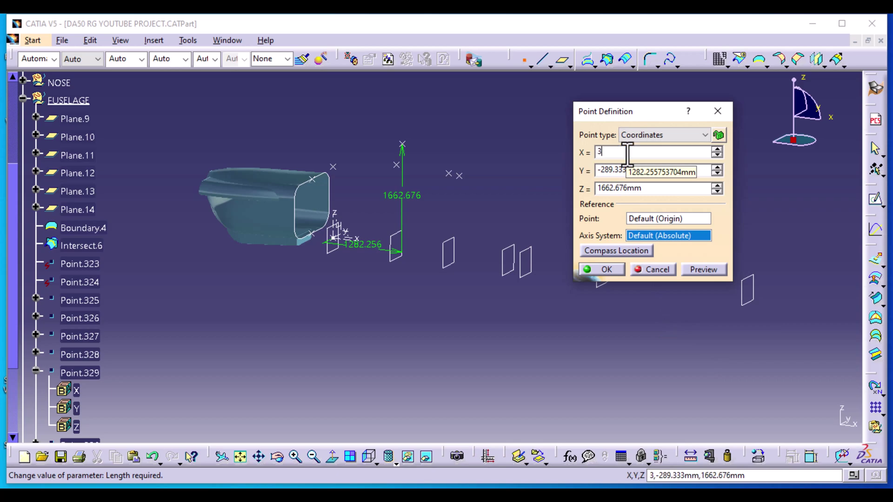
pyautogui.doubleClick(613, 170)
pyautogui.write('0')
pyautogui.doubleClick(618, 188)
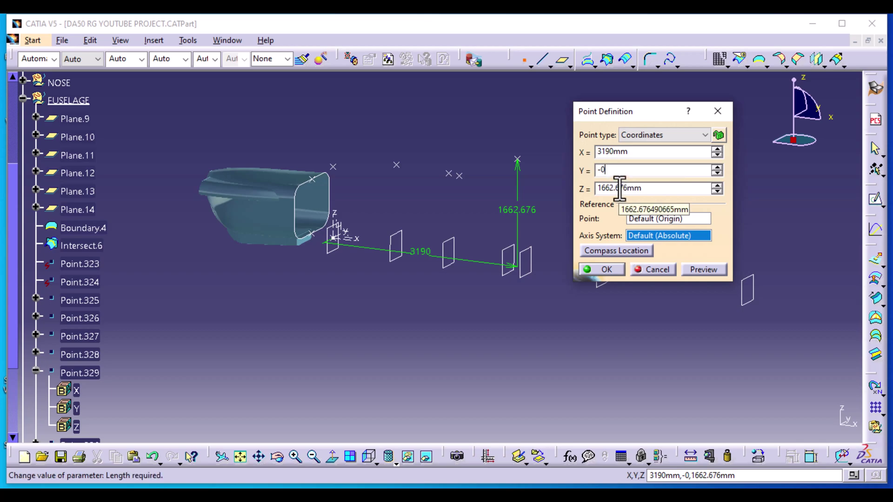
pyautogui.write('1000')
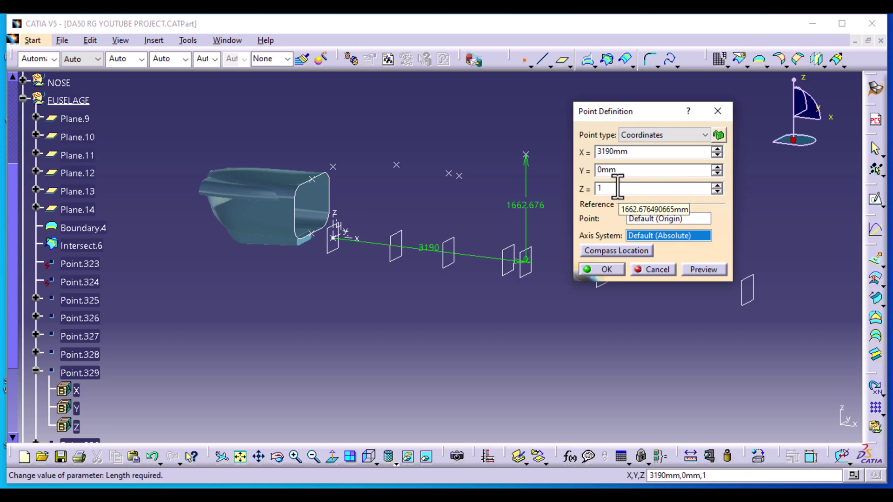
pyautogui.click(707, 269)
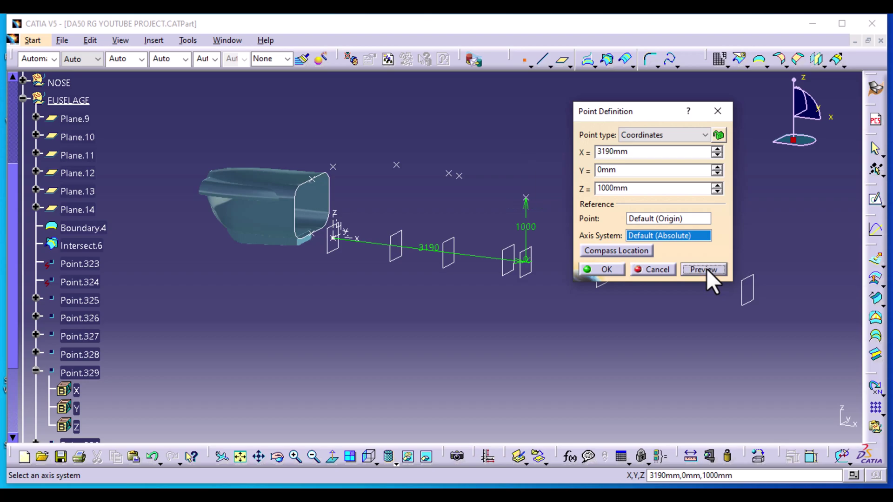
pyautogui.click(611, 269)
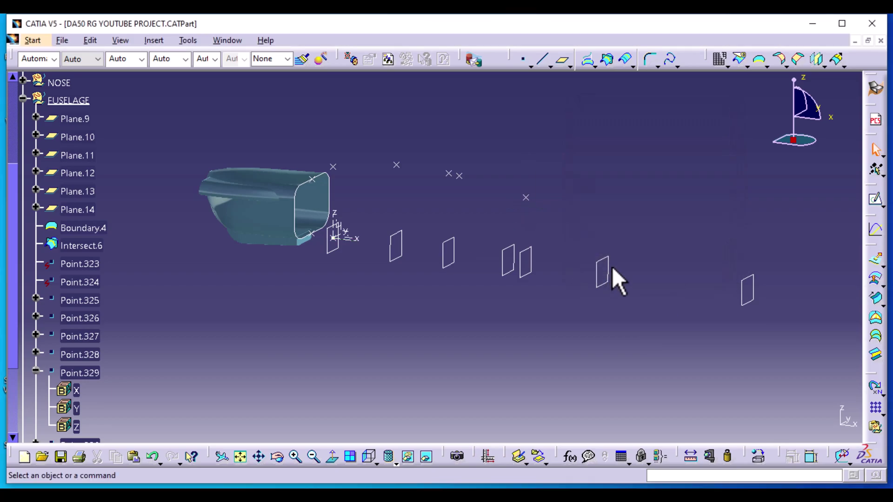
# Start another coordinate point, enter X 6860 mm, and switch its reference to the default absolute axis system.
pyautogui.moveTo(512, 336); pyautogui.dragTo(435, 312, button='middle')
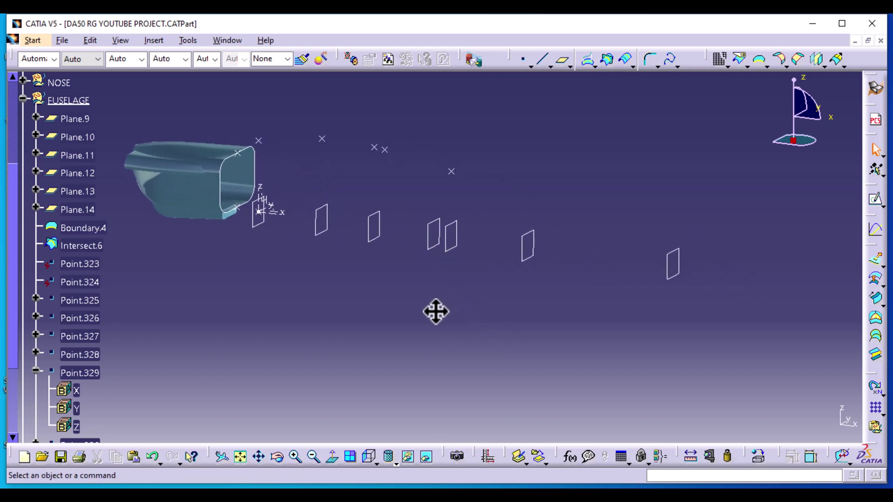
pyautogui.click(523, 61)
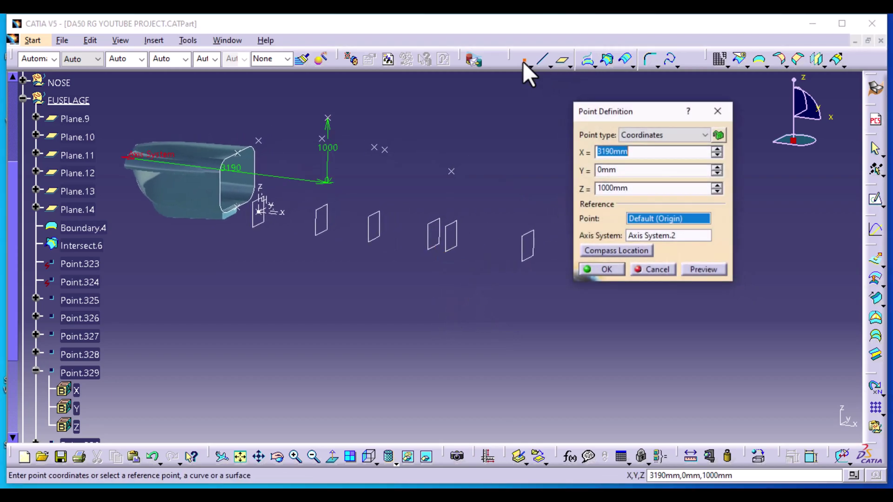
pyautogui.moveTo(534, 205); pyautogui.dragTo(378, 198, button='middle')
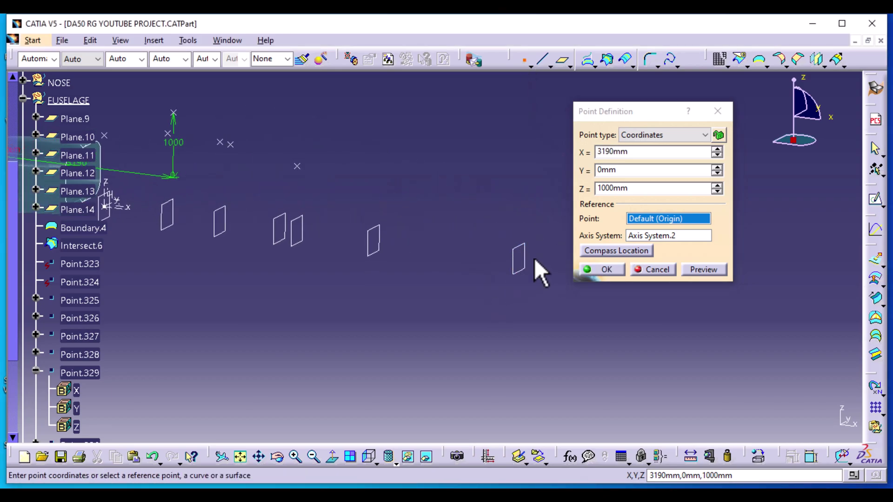
pyautogui.doubleClick(614, 152)
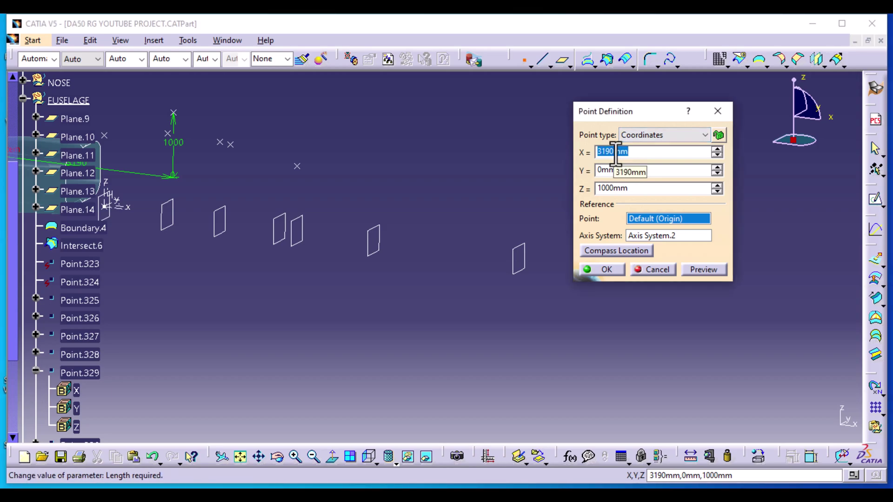
pyautogui.write('68')
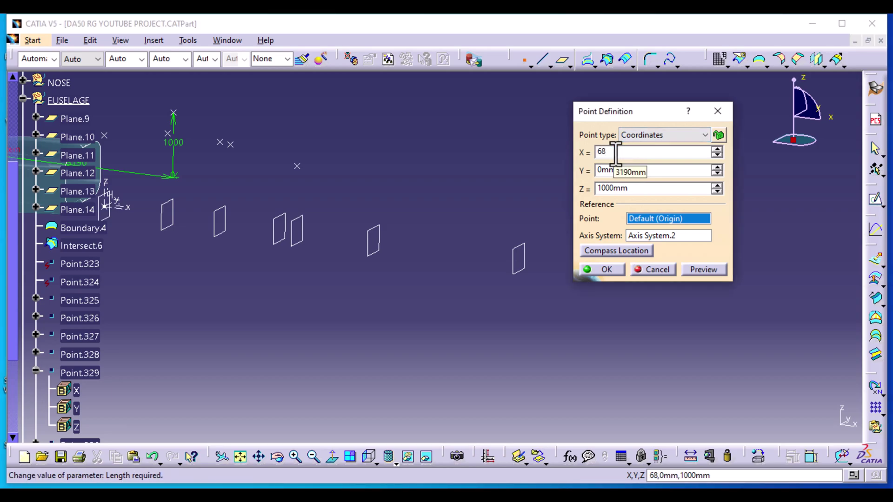
pyautogui.write('60')
pyautogui.rightClick(663, 232)
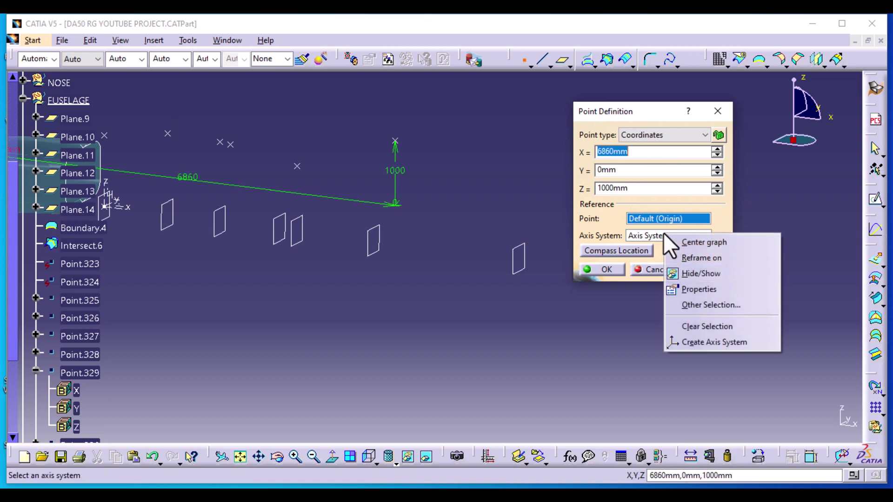
pyautogui.click(690, 326)
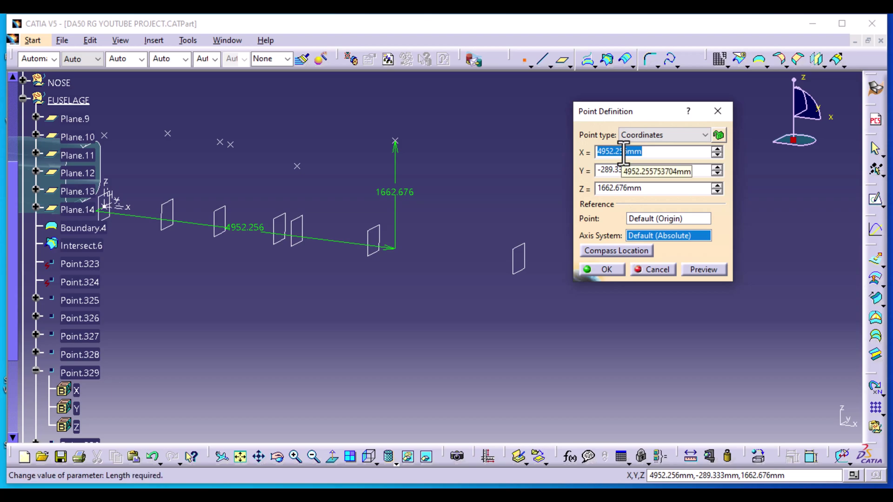
# Set the point's absolute coordinates to X 6860 mm, Y 0 mm and Z 800 mm, preview it and create it.
pyautogui.write('68')
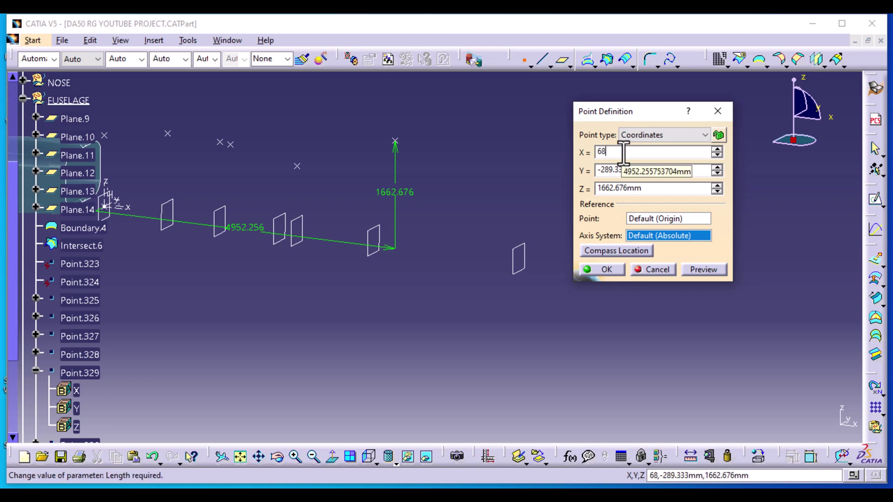
pyautogui.write('60')
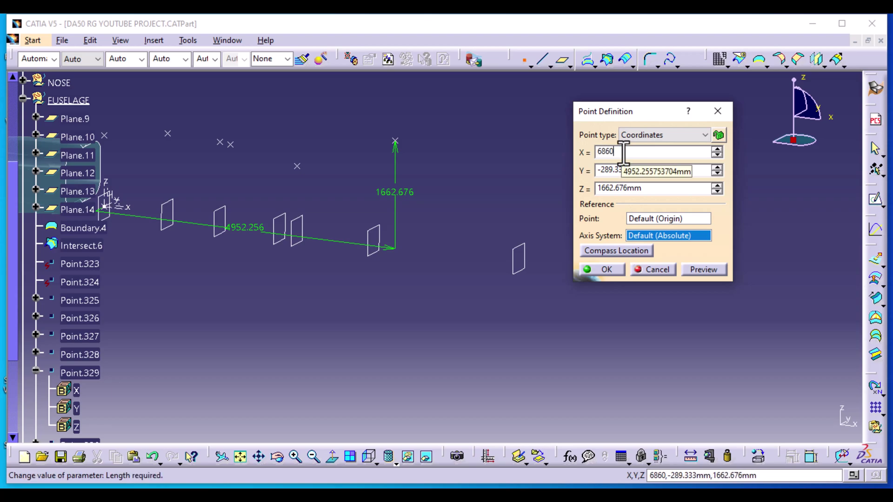
pyautogui.click(627, 169)
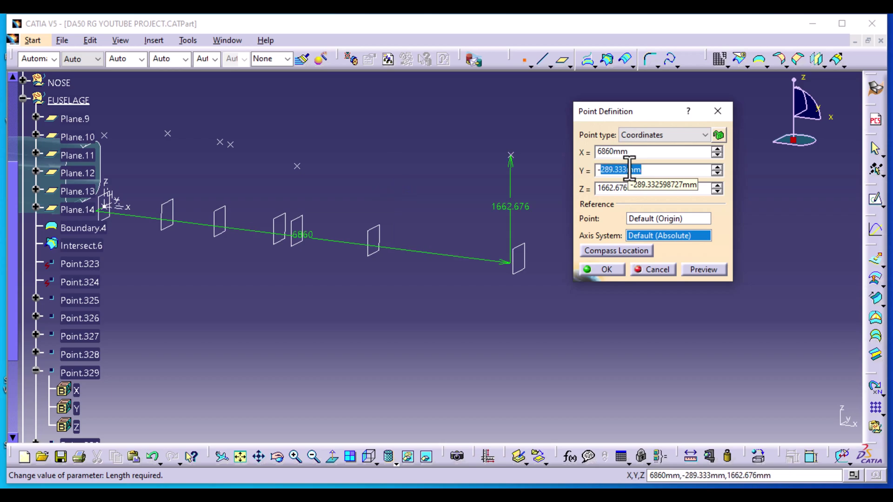
pyautogui.write('0')
pyautogui.click(617, 188)
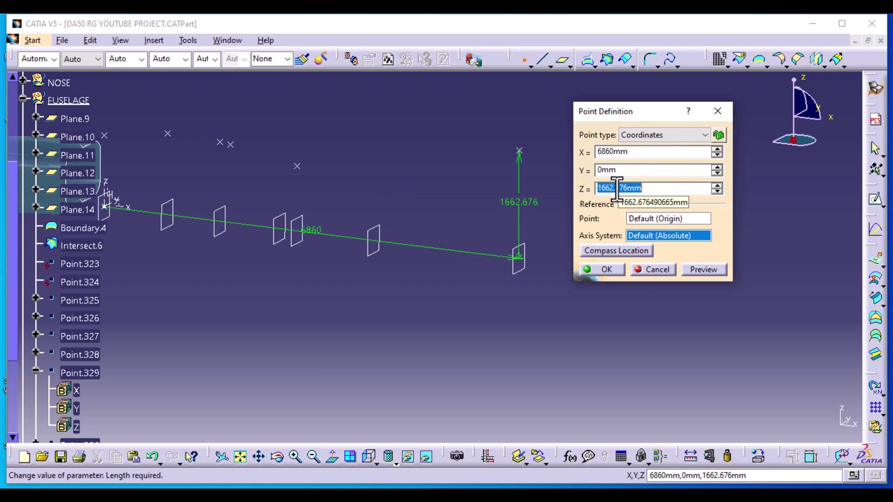
pyautogui.write('800')
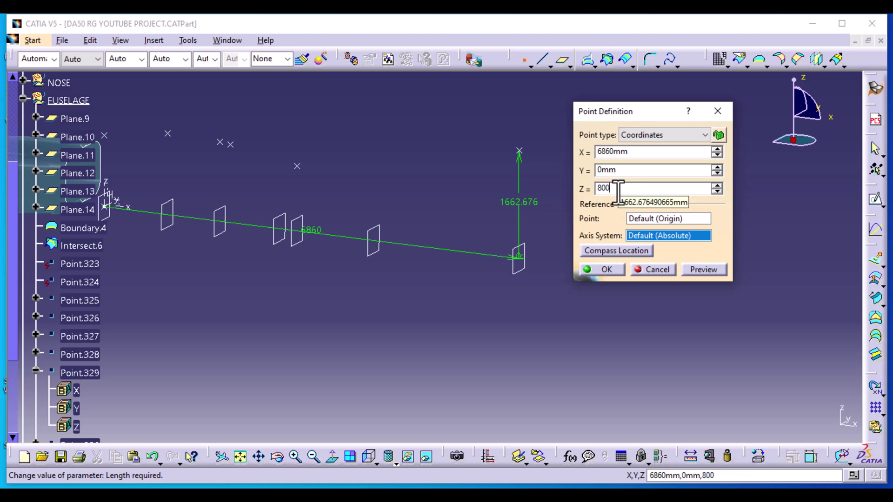
pyautogui.click(714, 268)
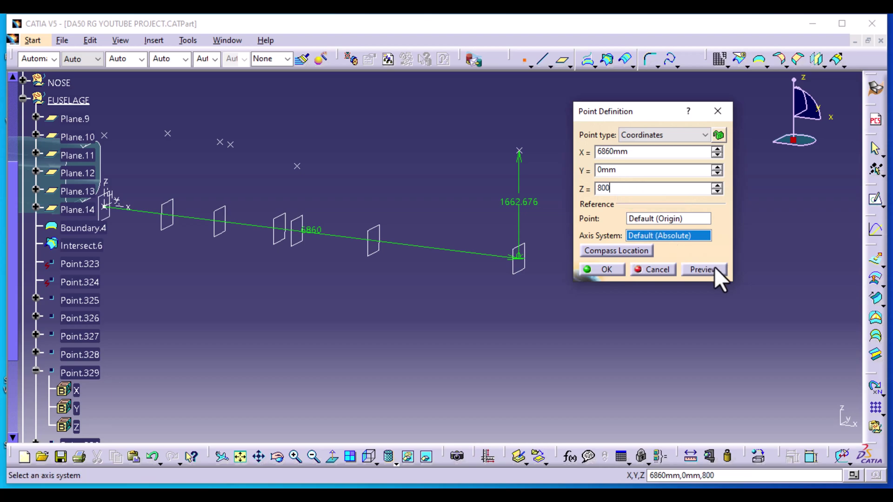
pyautogui.click(612, 267)
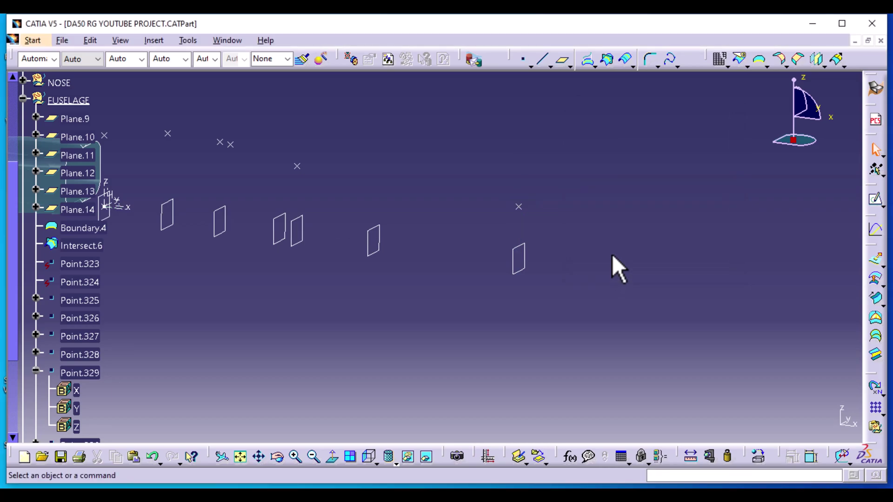
# Create a point on Plane.14 at H 0 mm and V 500 mm, below the rearmost upper profile point.
pyautogui.click(526, 59)
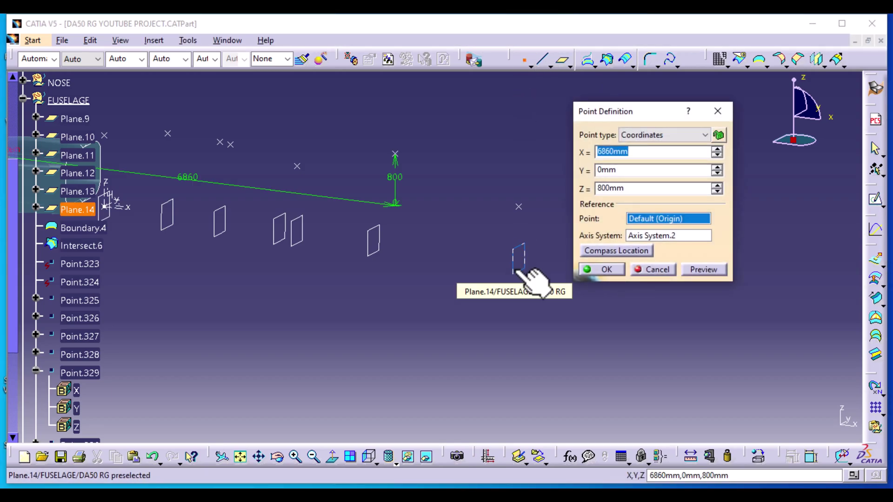
pyautogui.click(518, 271)
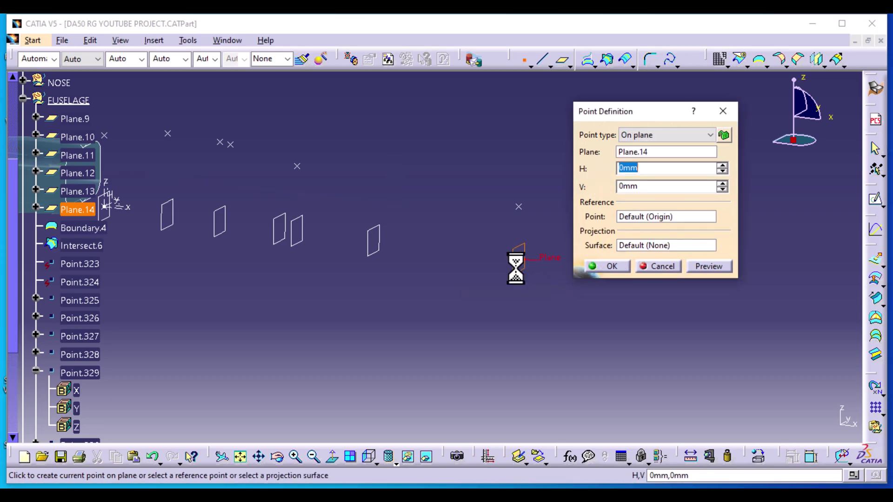
pyautogui.click(520, 260)
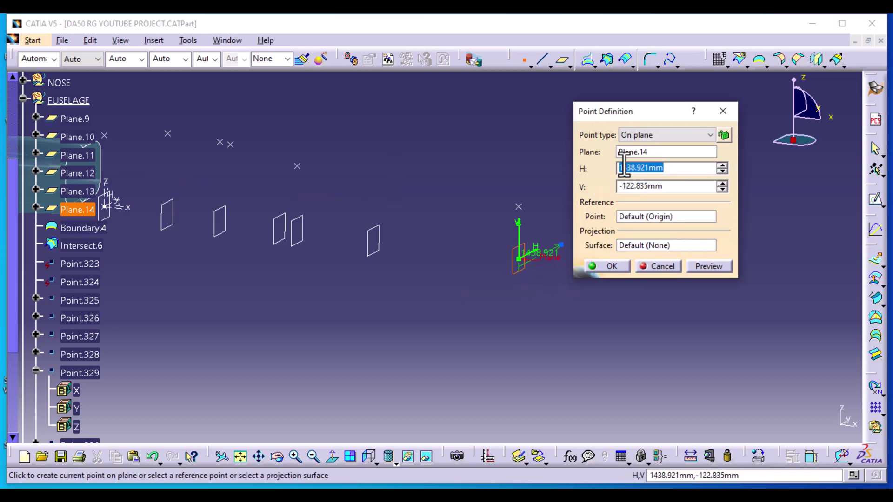
pyautogui.write('0')
pyautogui.click(635, 187)
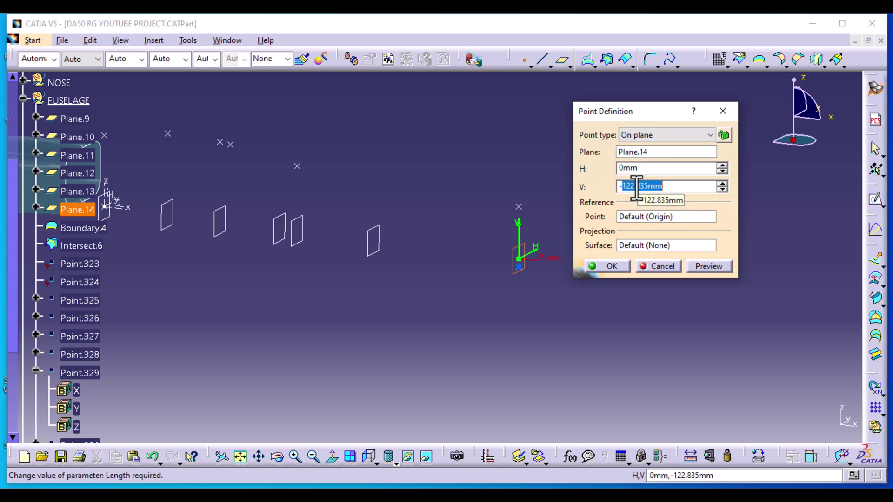
pyautogui.write('500')
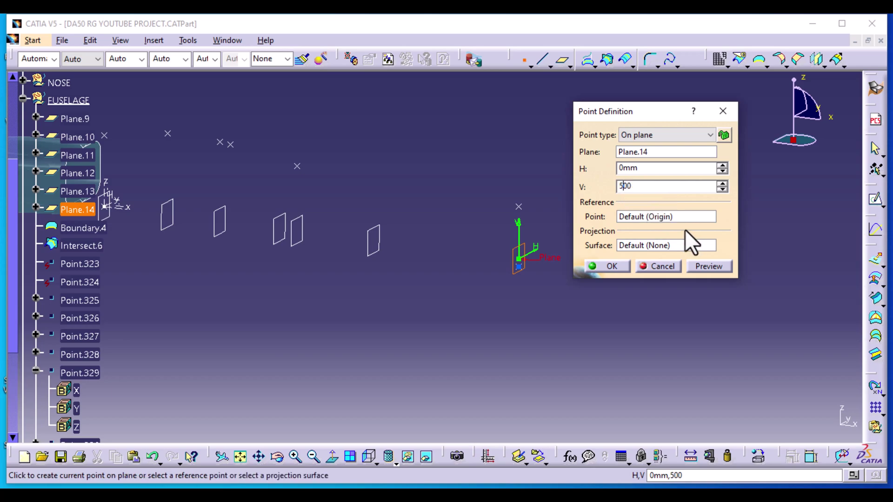
pyautogui.click(709, 267)
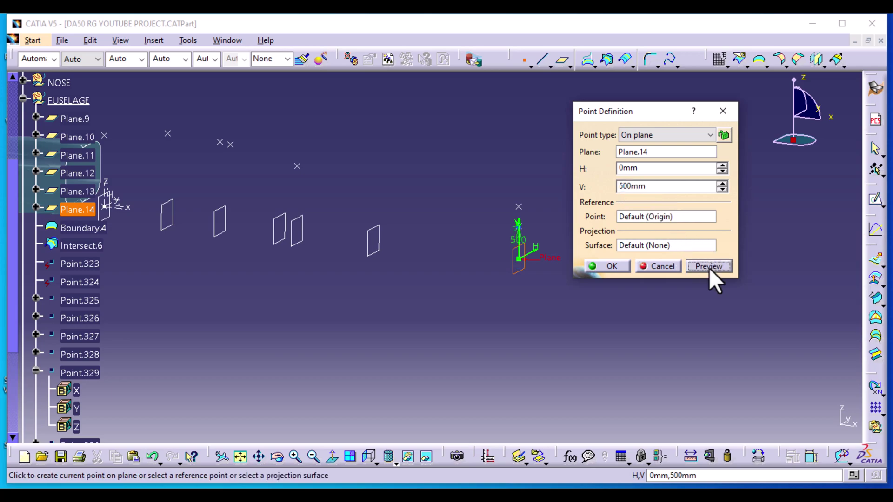
pyautogui.click(611, 267)
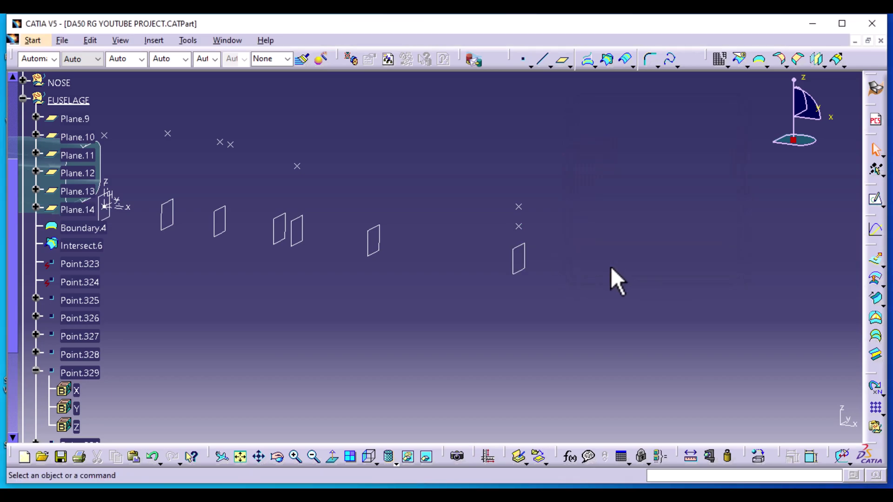
# Collapse the FUSELAGE set and show the hidden airfoil curve Spline.1 from the first GeometryFromExcel set.
pyautogui.moveTo(163, 300); pyautogui.dragTo(413, 365, button='middle')
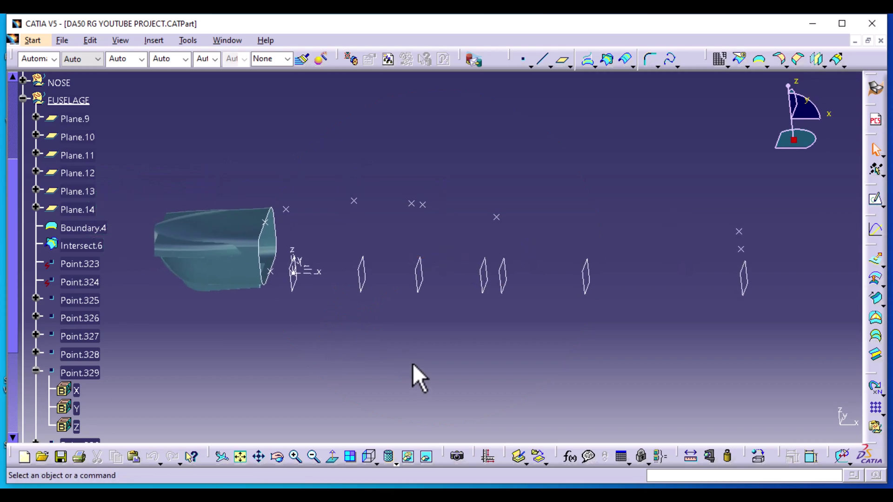
pyautogui.click(23, 98)
pyautogui.scroll(4, 60, 194)
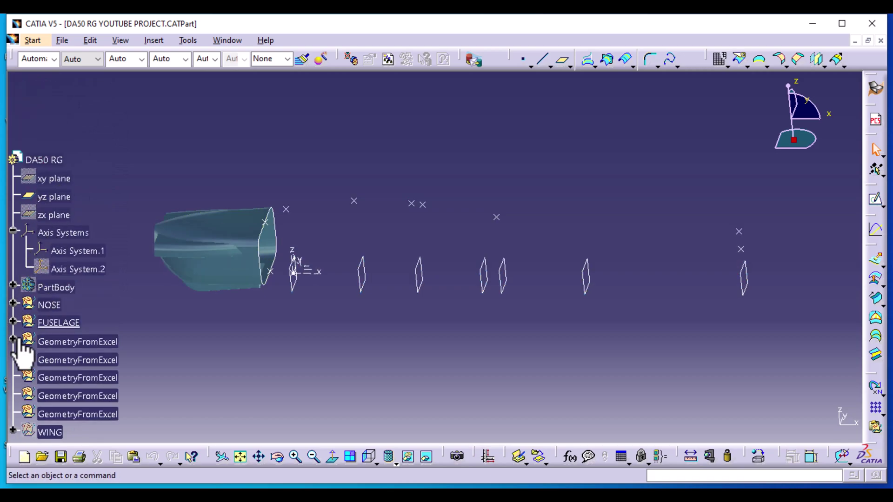
pyautogui.scroll(-2, 22, 346)
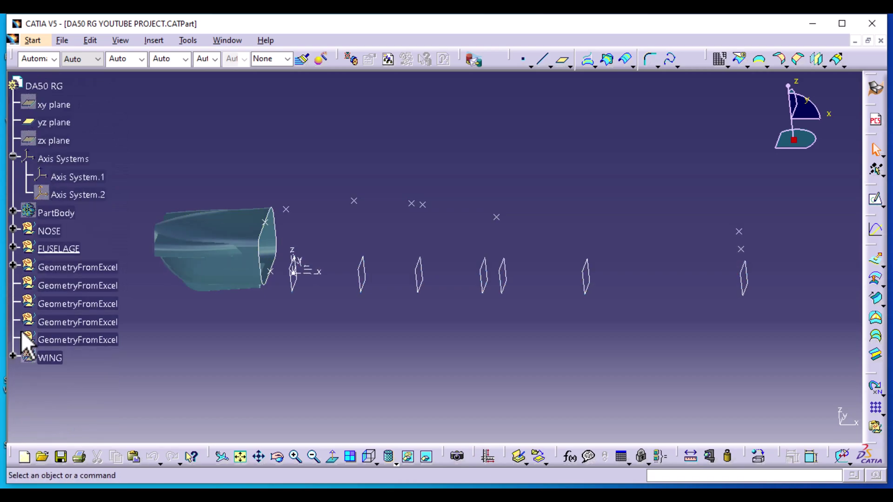
pyautogui.click(13, 265)
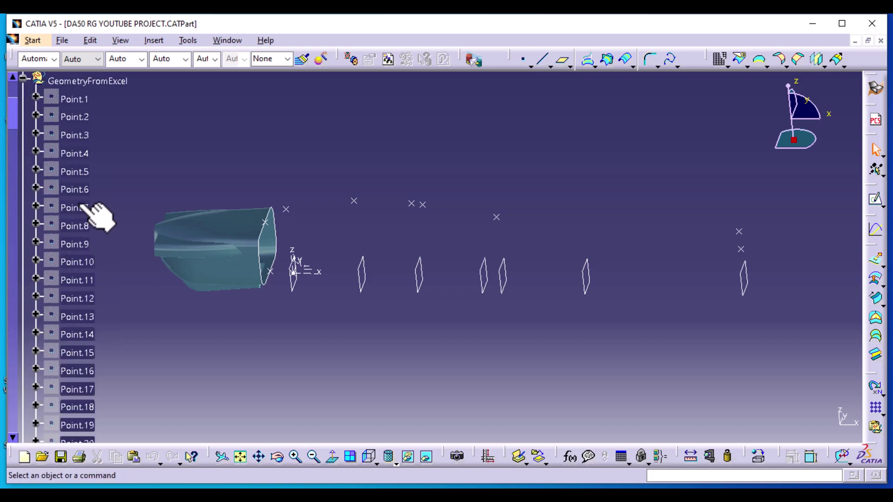
pyautogui.scroll(-7, 79, 219)
pyautogui.scroll(-9, 82, 213)
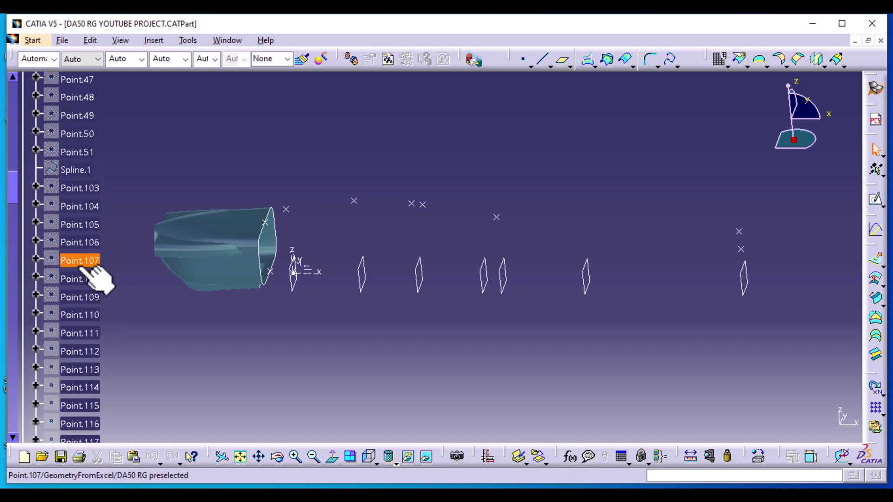
pyautogui.rightClick(78, 169)
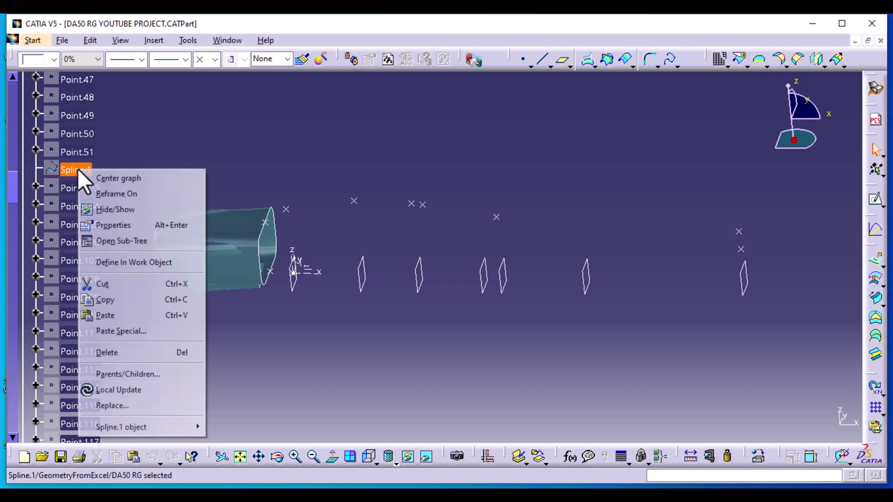
pyautogui.click(108, 207)
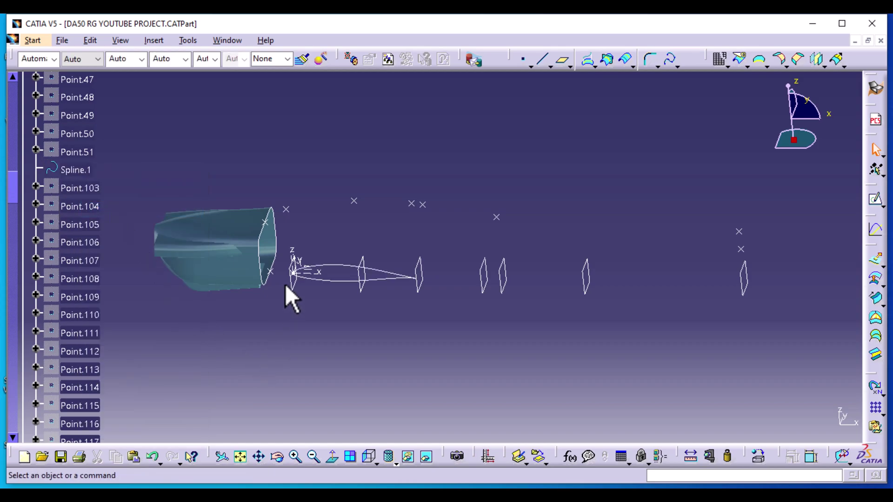
# Split Spline.1 with Plane.9, keeping the airfoil's forward portion up to the plane.
pyautogui.moveTo(353, 338)
pyautogui.mouseDown(button='middle')
pyautogui.moveTo(321, 370)
pyautogui.moveTo(343, 335)
pyautogui.moveTo(371, 319)
pyautogui.moveTo(356, 327)
pyautogui.mouseUp(button='middle')
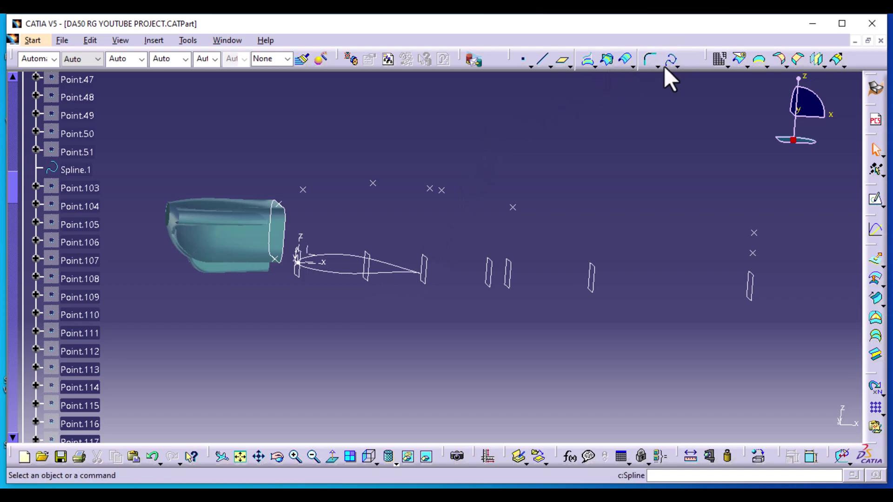
pyautogui.click(739, 63)
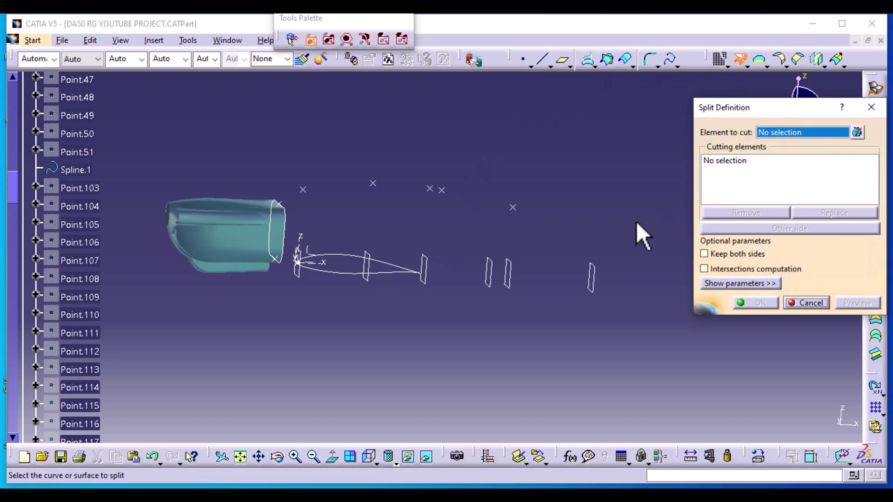
pyautogui.click(352, 272)
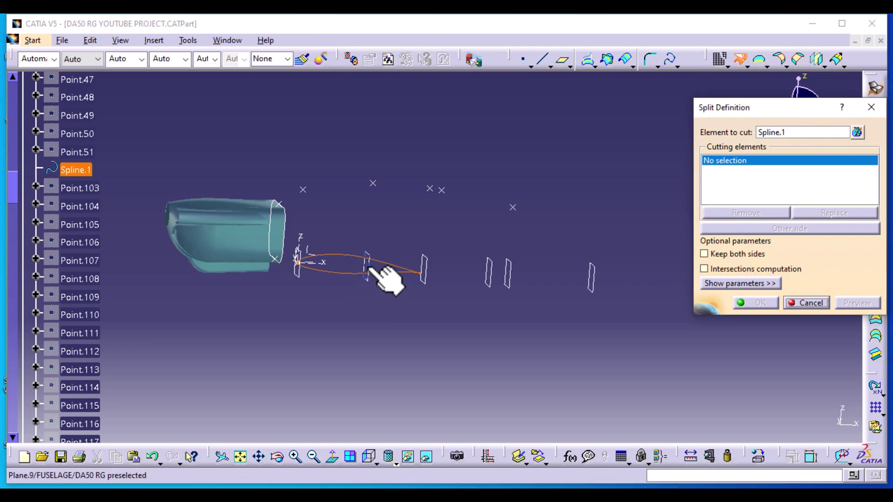
pyautogui.click(367, 267)
pyautogui.click(366, 229)
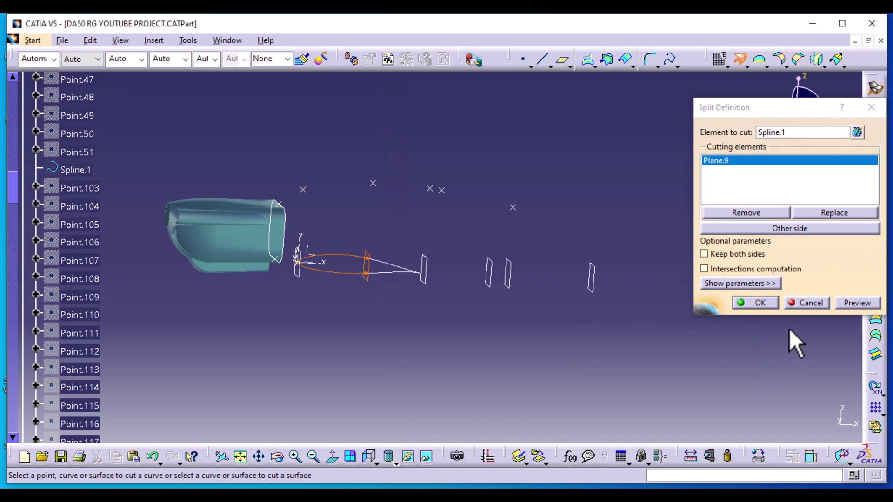
pyautogui.click(761, 302)
# Examine the split airfoil curve and the nose's rear edge in the standard left view.
pyautogui.moveTo(401, 346); pyautogui.dragTo(328, 326, button='middle')
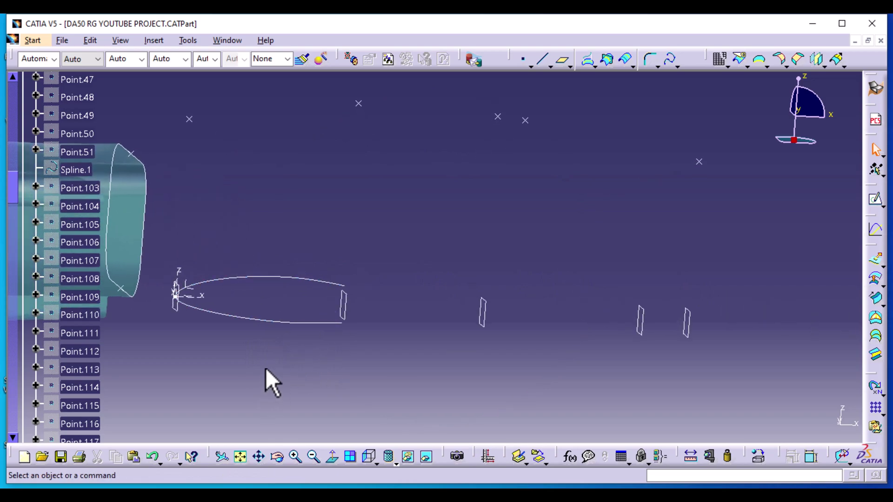
pyautogui.click(365, 457)
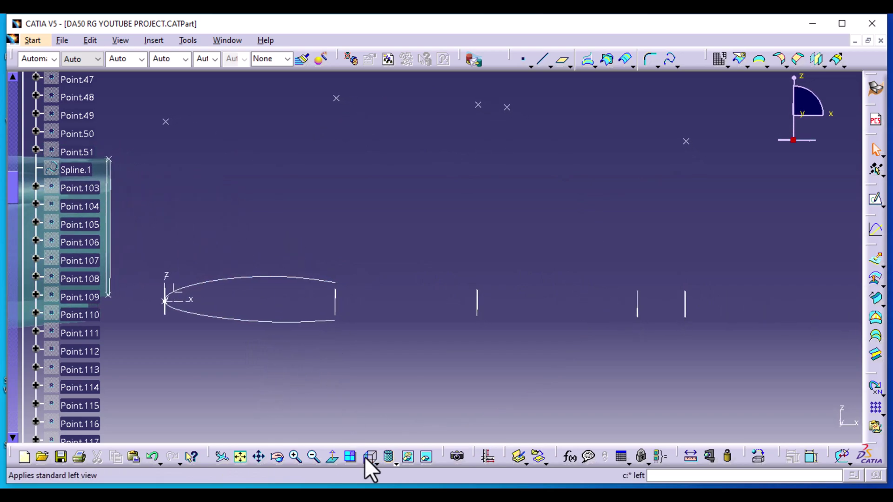
pyautogui.moveTo(277, 393); pyautogui.dragTo(382, 379, button='middle')
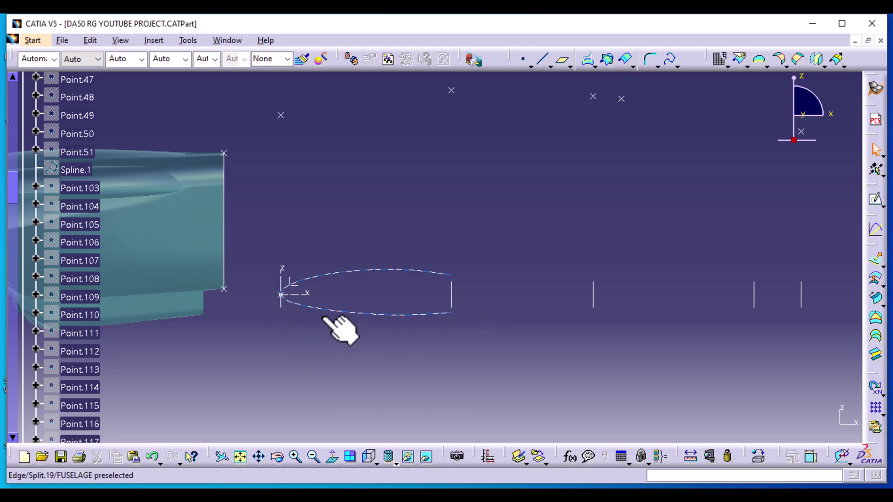
# Create a point on the lower branch of the split airfoil curve, a short distance behind the leading edge.
pyautogui.moveTo(311, 324)
pyautogui.mouseDown(button='middle')
pyautogui.moveTo(309, 299)
pyautogui.moveTo(237, 344)
pyautogui.mouseUp(button='middle')
pyautogui.moveTo(250, 381)
pyautogui.mouseDown(button='middle')
pyautogui.moveTo(303, 364)
pyautogui.moveTo(347, 371)
pyautogui.mouseUp(button='middle')
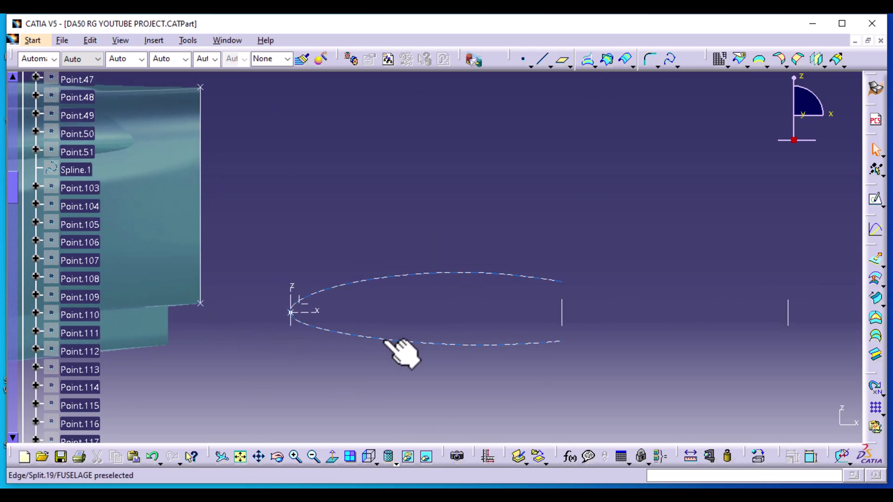
pyautogui.click(523, 61)
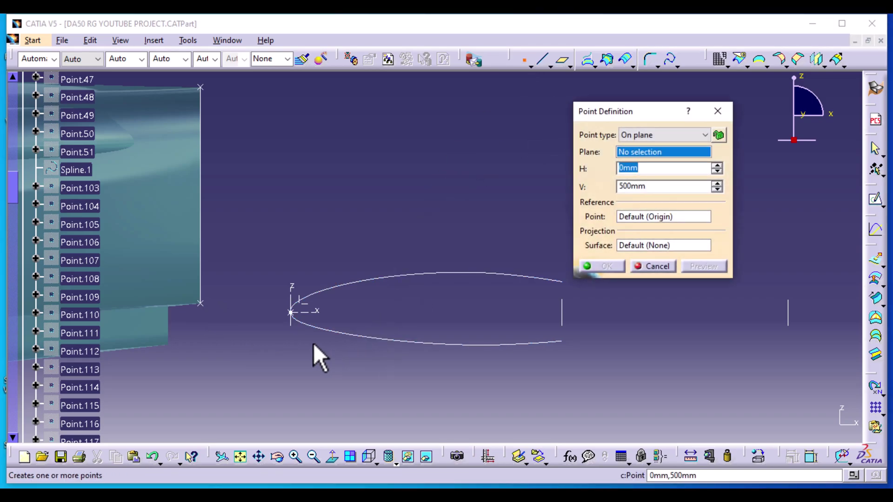
pyautogui.click(350, 336)
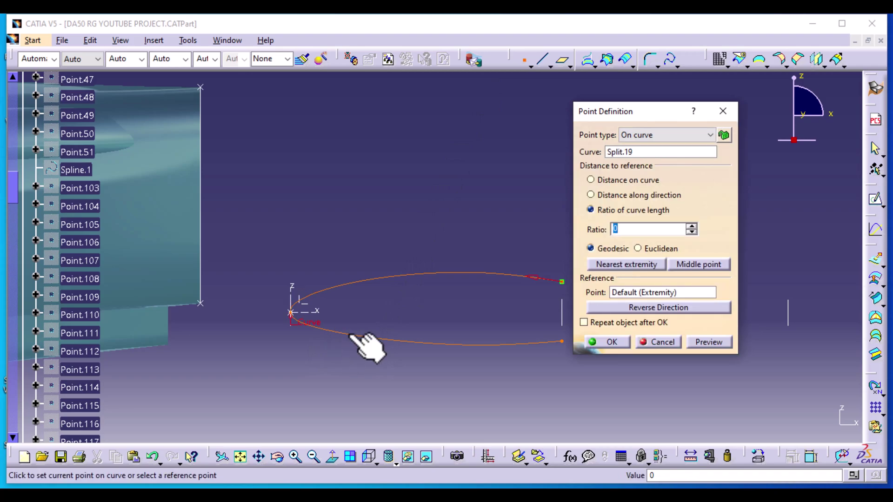
pyautogui.moveTo(359, 338); pyautogui.dragTo(366, 337)
pyautogui.click(617, 341)
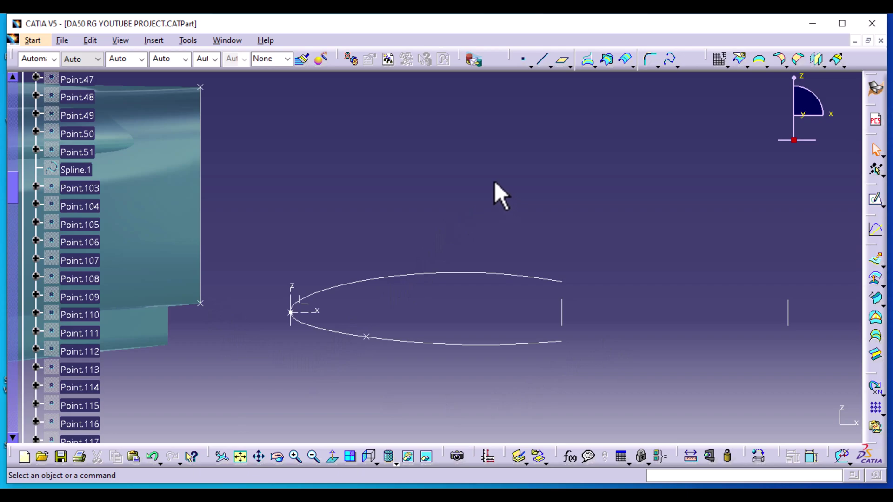
# Split the trimmed airfoil curve at the new lower-branch point, keeping only the lower portion behind it.
pyautogui.click(746, 68)
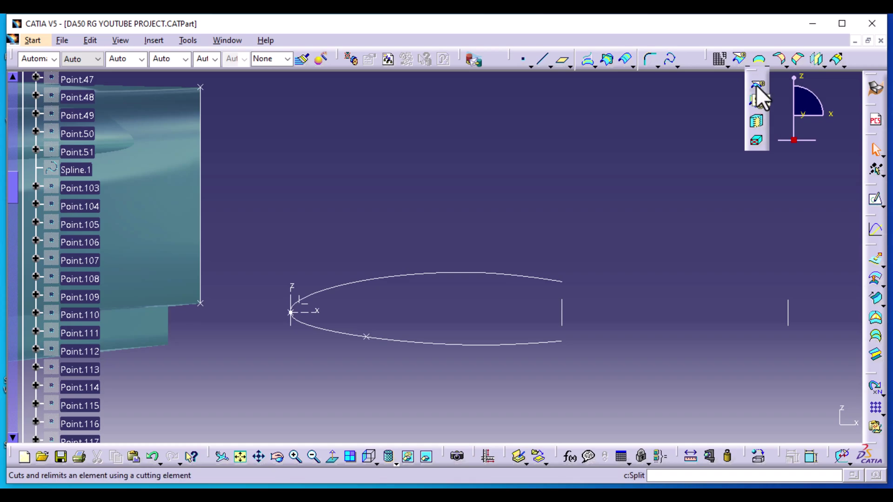
pyautogui.click(756, 85)
pyautogui.click(370, 280)
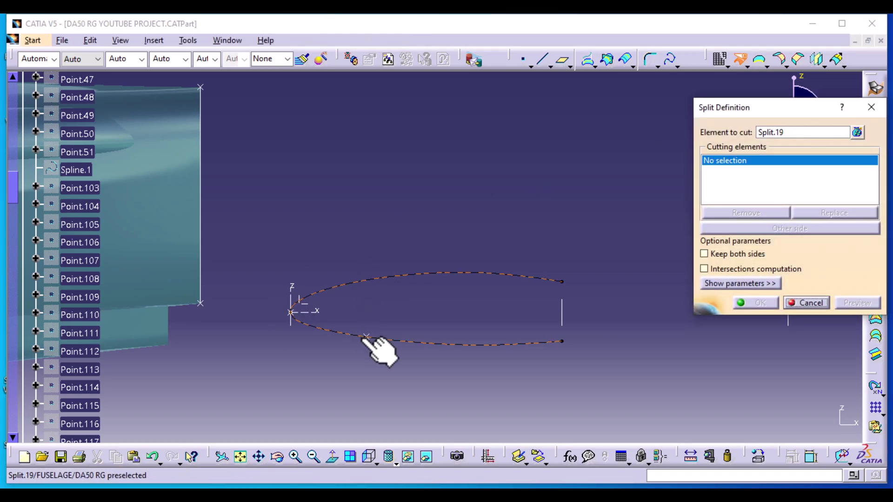
pyautogui.click(367, 337)
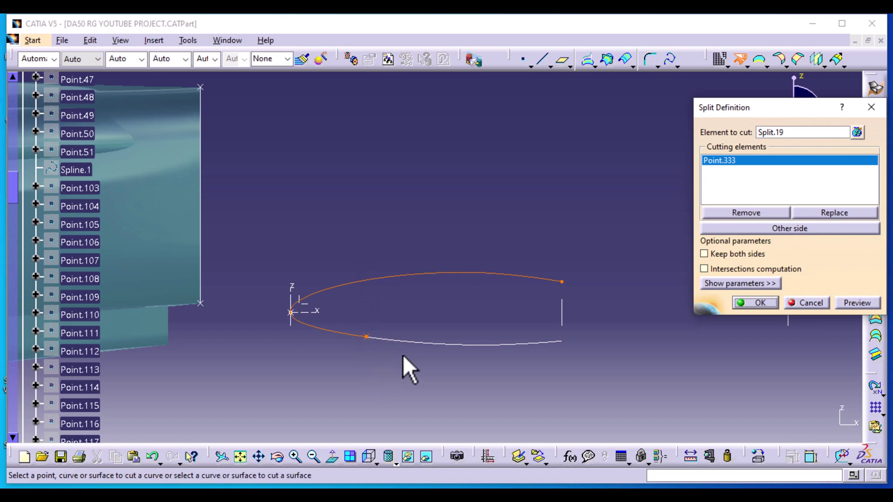
pyautogui.click(784, 231)
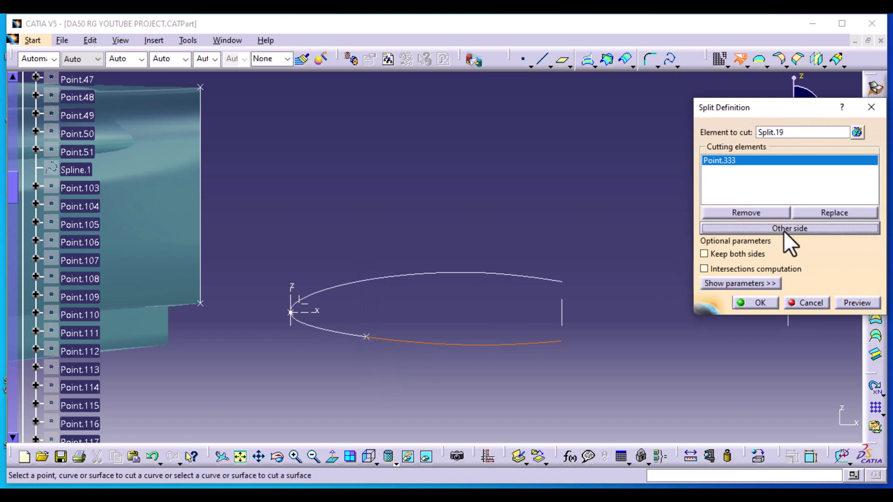
pyautogui.click(763, 303)
# Create a spline from the lower point on the nose's rear edge to the front of the lower airfoil curve, tangent to that curve.
pyautogui.scroll(5, 275, 223)
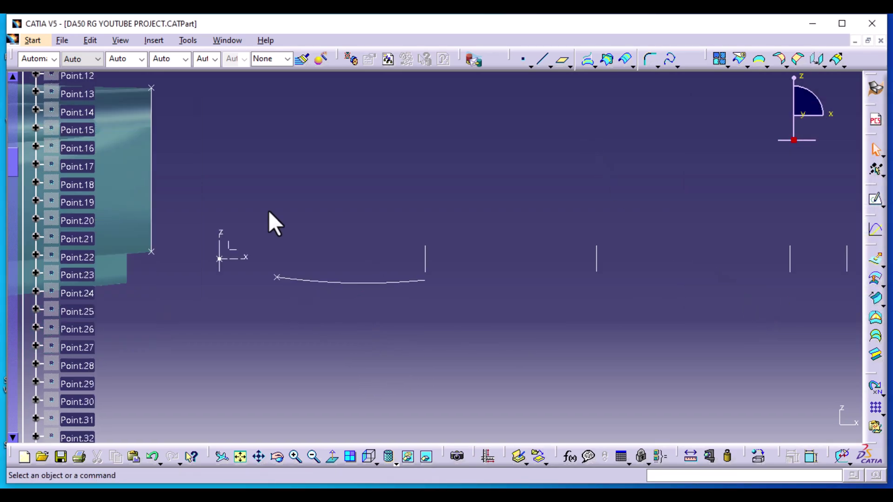
pyautogui.moveTo(298, 196); pyautogui.dragTo(298, 282, button='middle')
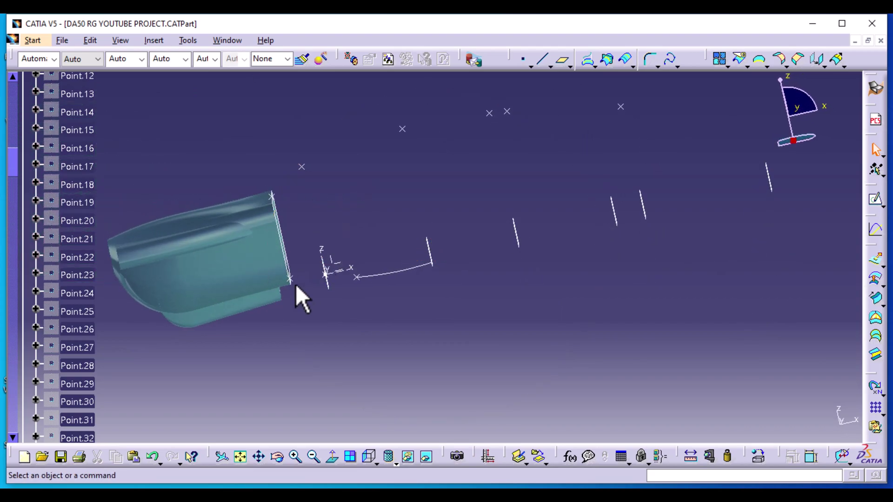
pyautogui.moveTo(425, 321); pyautogui.dragTo(419, 293, button='middle')
pyautogui.moveTo(474, 183)
pyautogui.mouseDown(button='middle')
pyautogui.moveTo(440, 199)
pyautogui.moveTo(536, 148)
pyautogui.mouseUp(button='middle')
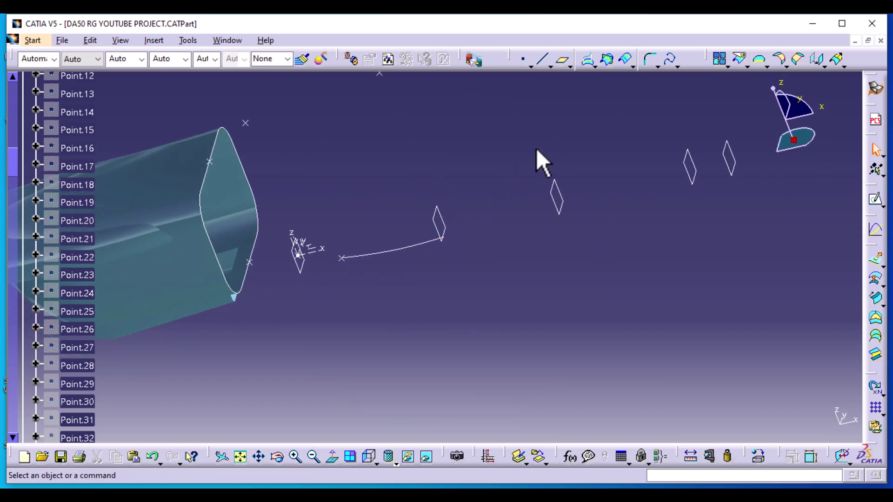
pyautogui.click(670, 59)
pyautogui.click(249, 259)
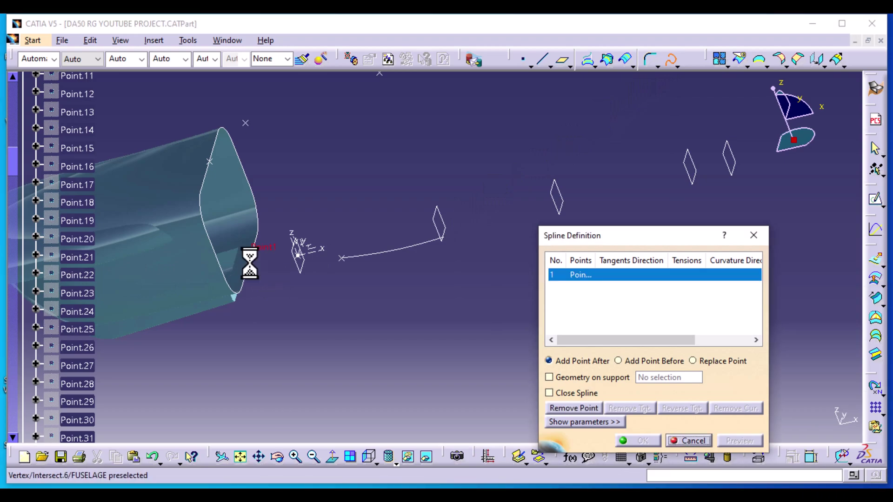
pyautogui.click(342, 257)
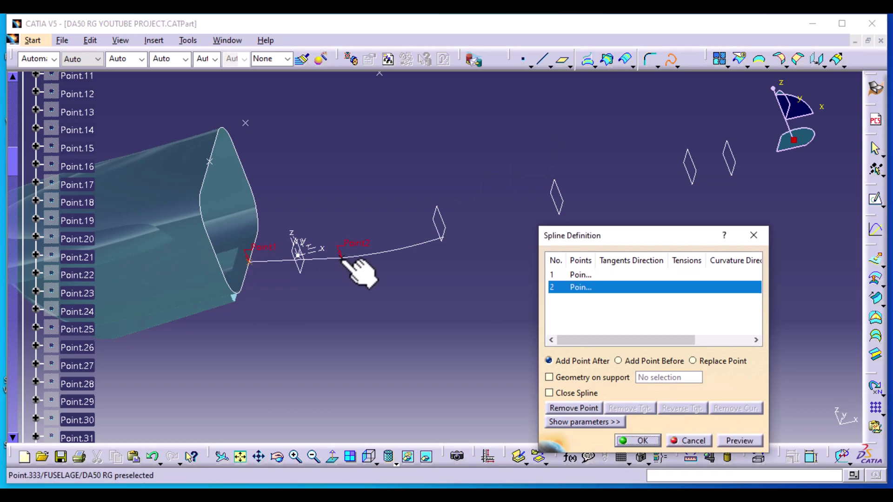
pyautogui.click(389, 252)
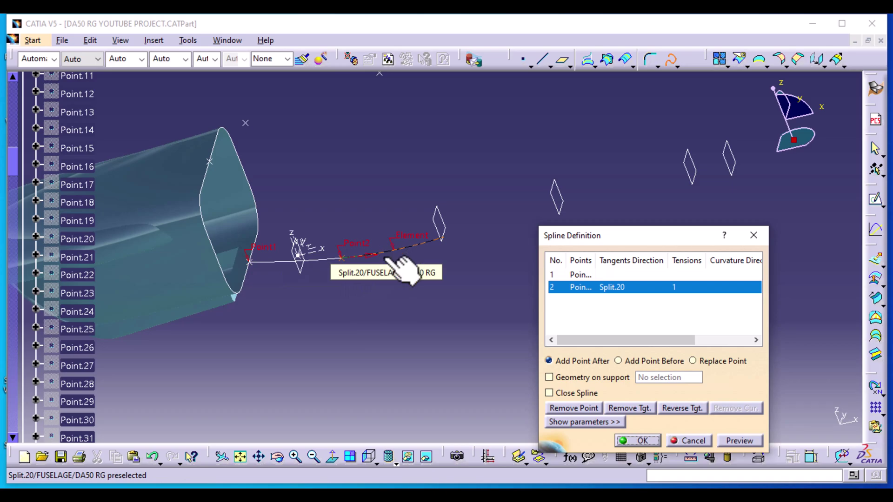
pyautogui.click(641, 441)
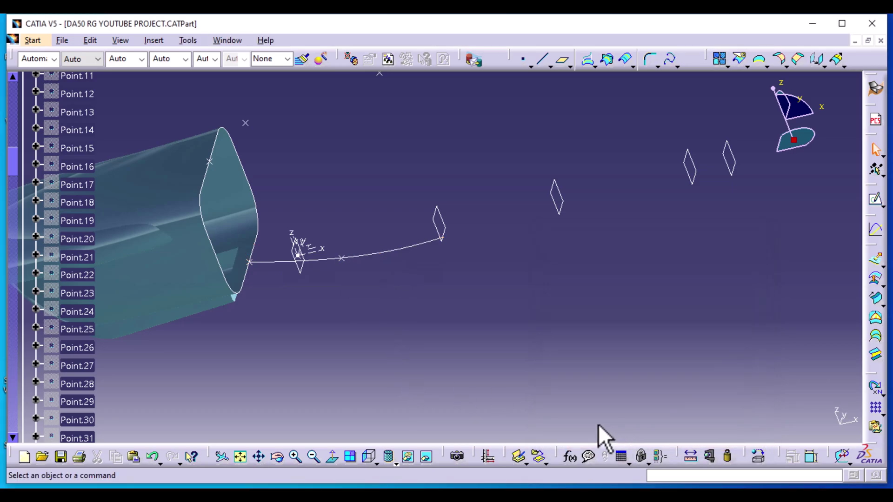
# Create a point on Plane.10 at H 0 mm and V 0 mm.
pyautogui.moveTo(475, 379); pyautogui.dragTo(349, 286, button='middle')
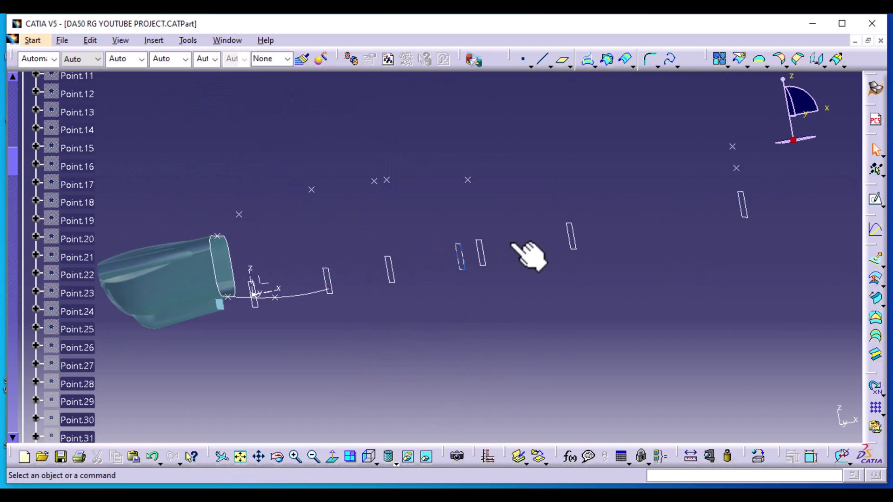
pyautogui.moveTo(395, 307); pyautogui.dragTo(404, 331, button='middle')
pyautogui.click(395, 307)
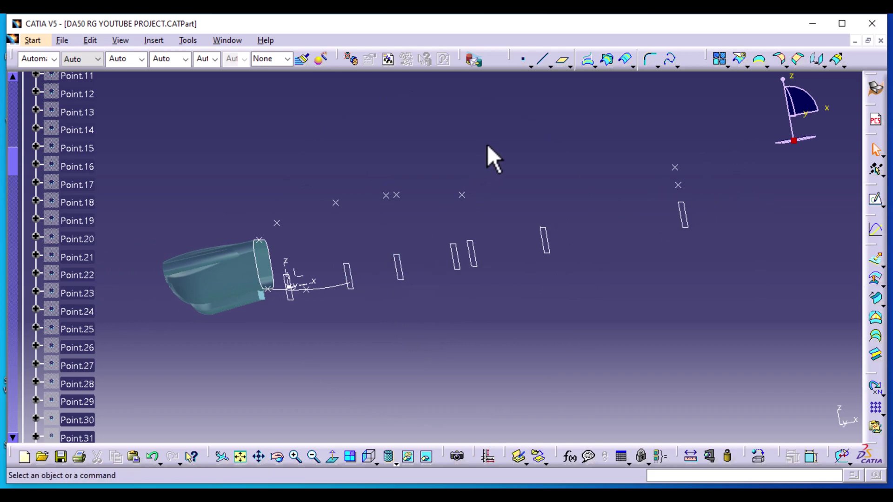
pyautogui.click(523, 61)
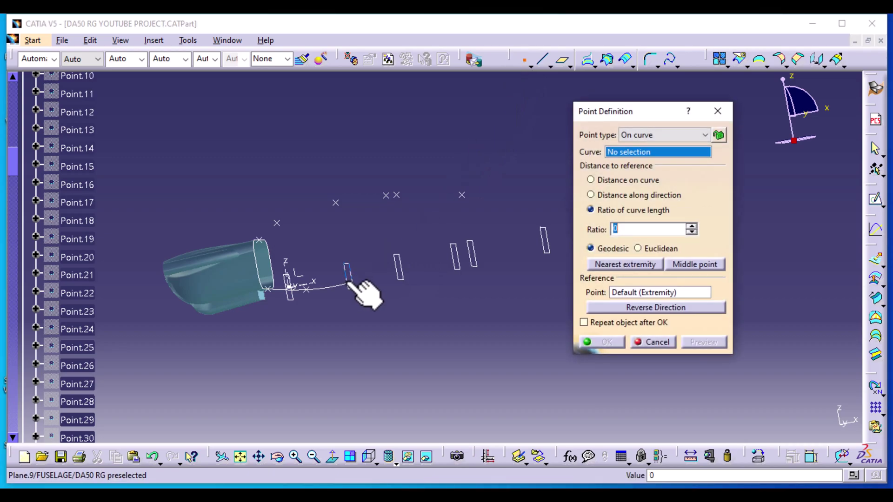
pyautogui.click(404, 279)
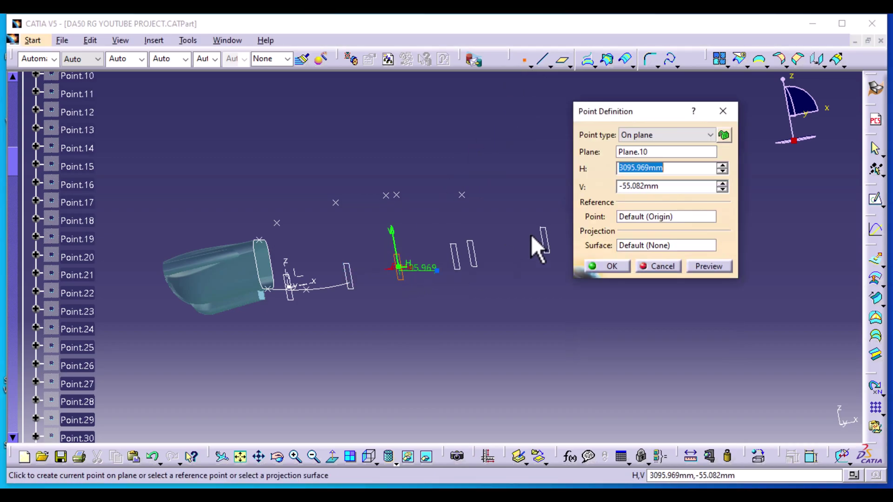
pyautogui.write('0')
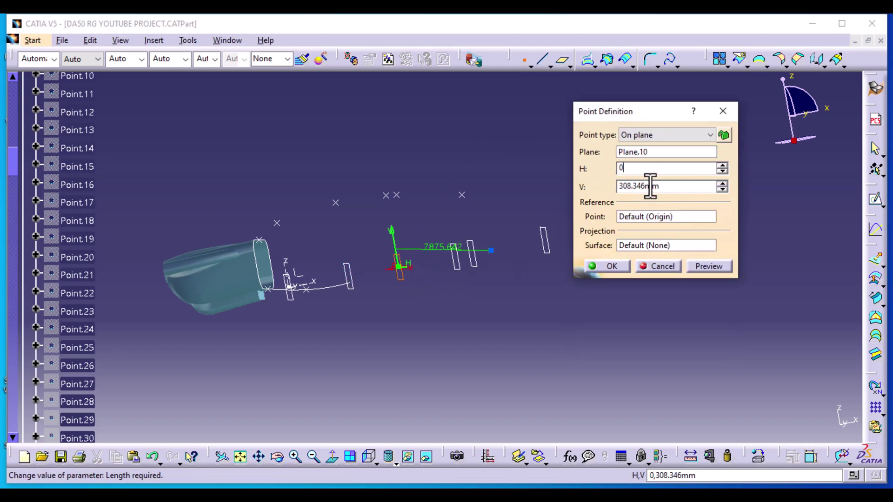
pyautogui.click(640, 186)
pyautogui.write('-326.865')
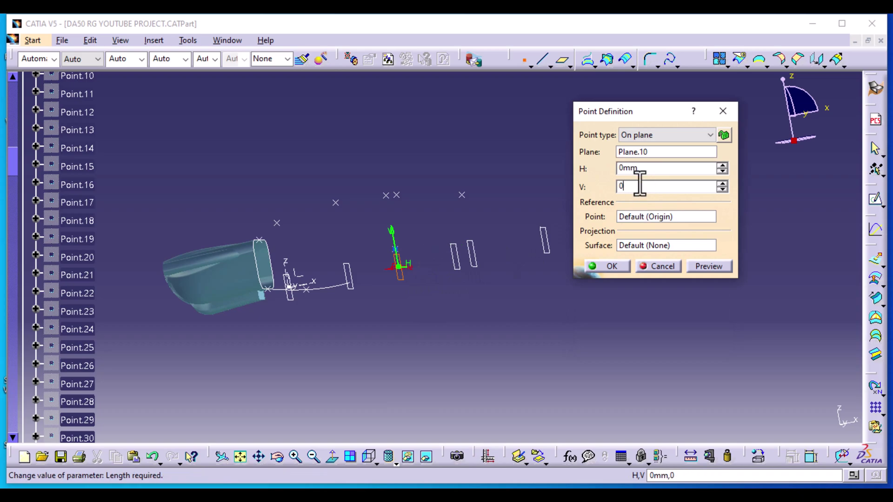
pyautogui.press('Return')
pyautogui.click(706, 267)
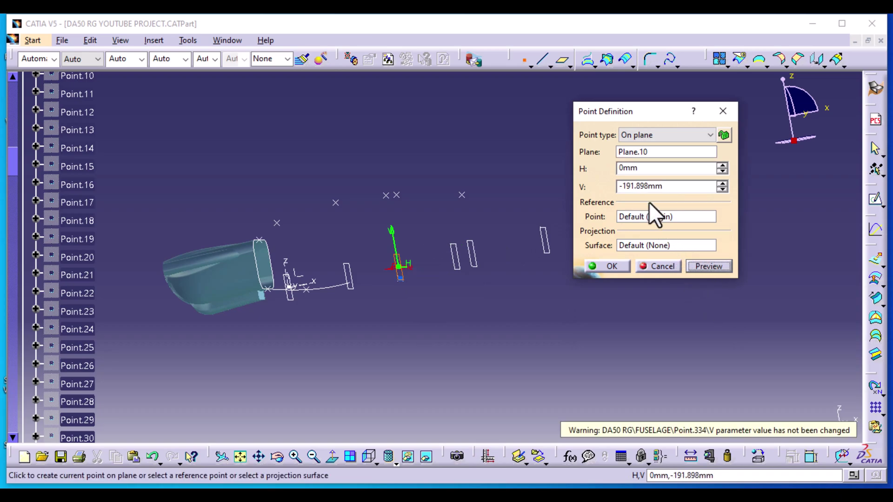
pyautogui.doubleClick(643, 186)
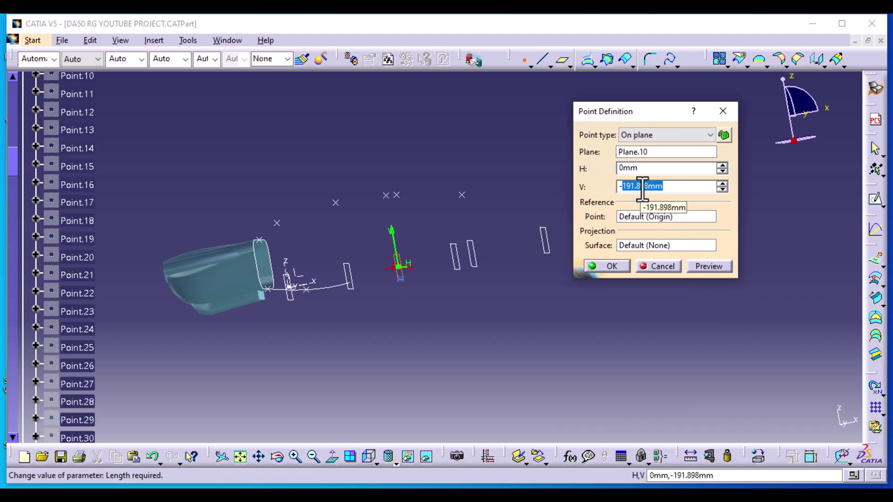
pyautogui.write('0')
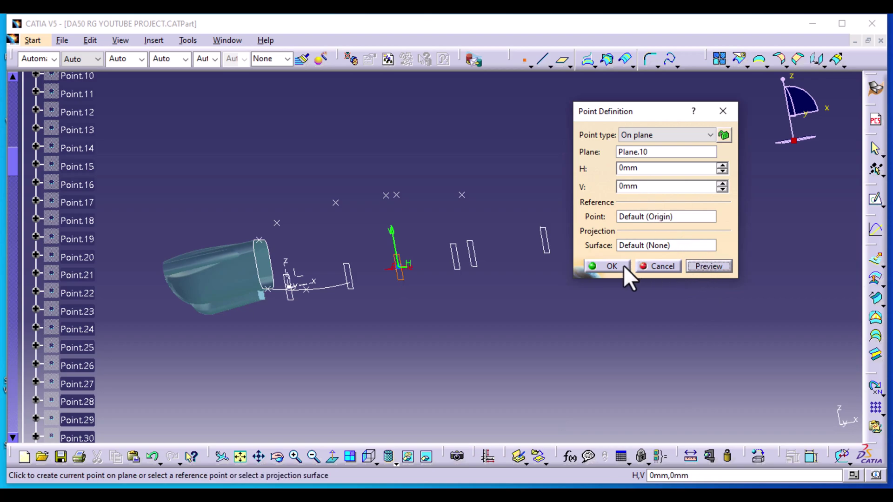
pyautogui.click(623, 266)
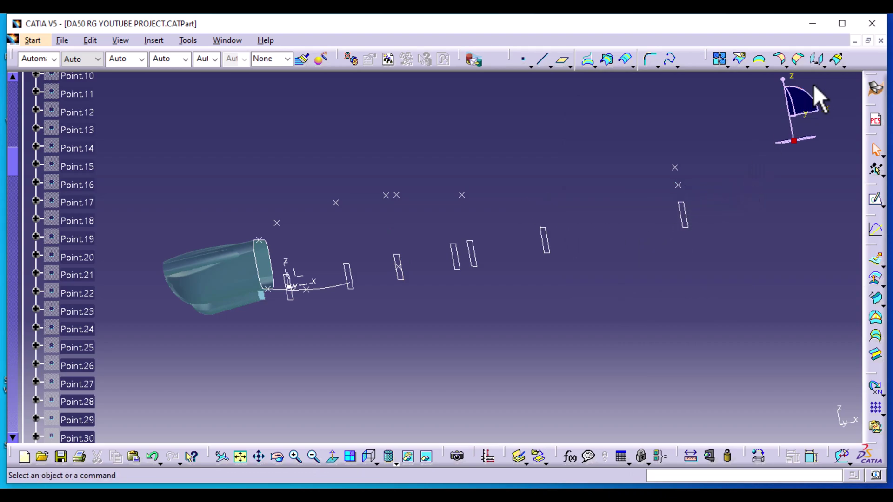
# Translate Point.332, the lower tail point, by -1730 mm along the X direction.
pyautogui.click(820, 60)
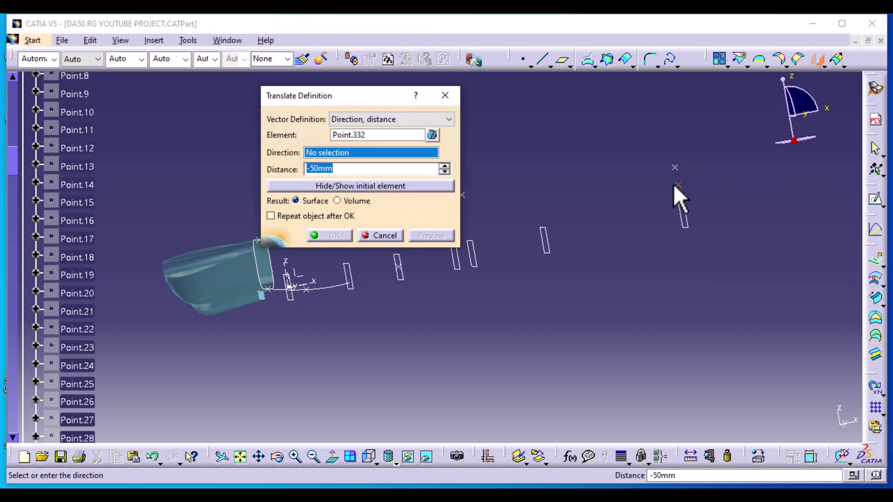
pyautogui.rightClick(350, 152)
pyautogui.click(386, 182)
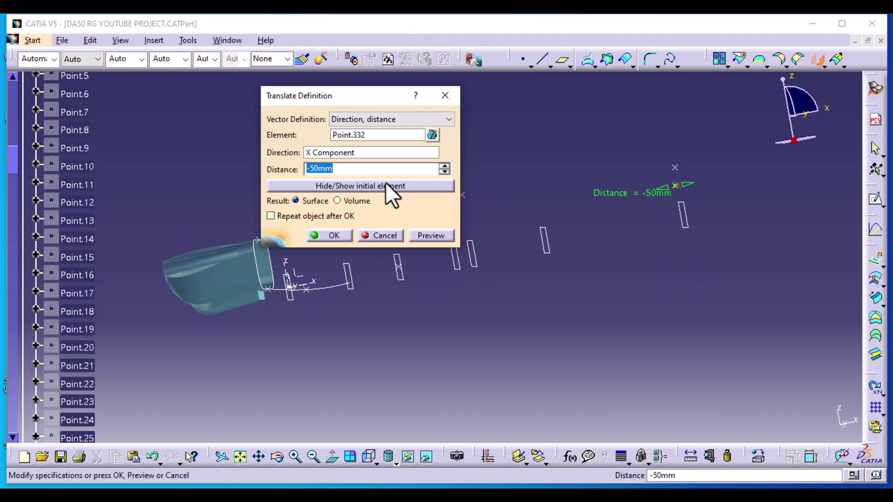
pyautogui.moveTo(664, 203); pyautogui.dragTo(565, 225)
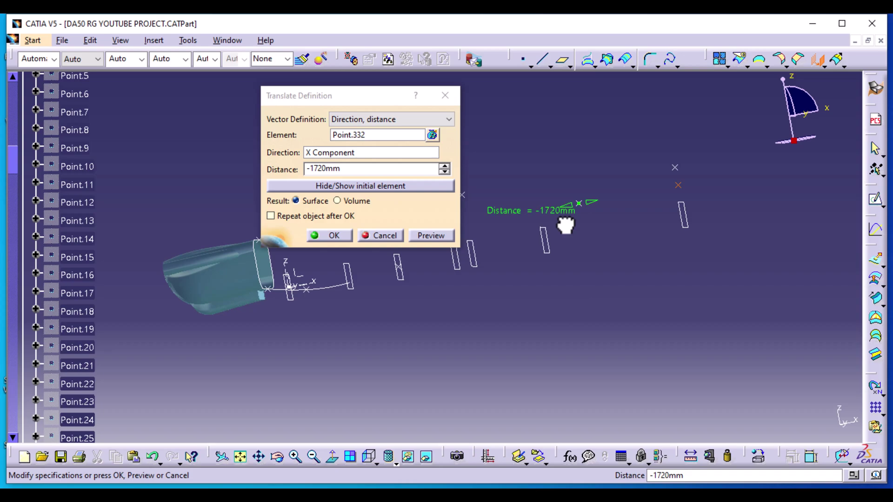
pyautogui.click(321, 168)
pyautogui.press('BackSpace')
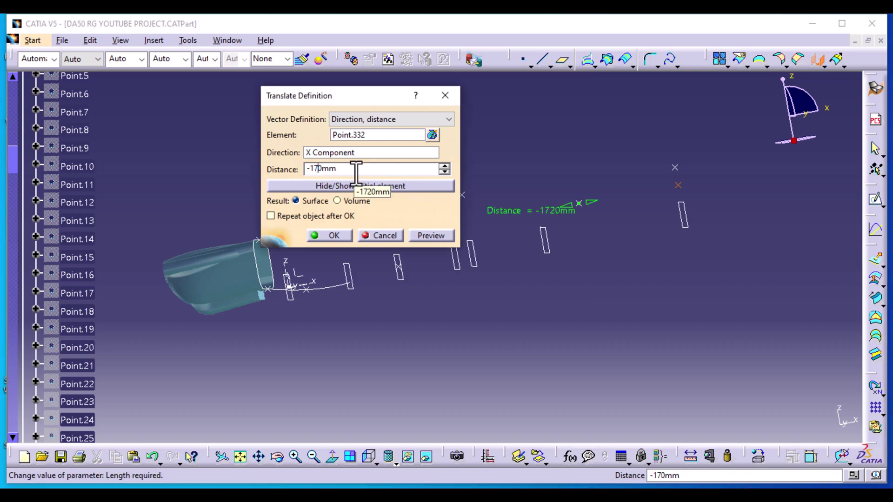
pyautogui.write('30')
pyautogui.click(432, 235)
pyautogui.click(345, 234)
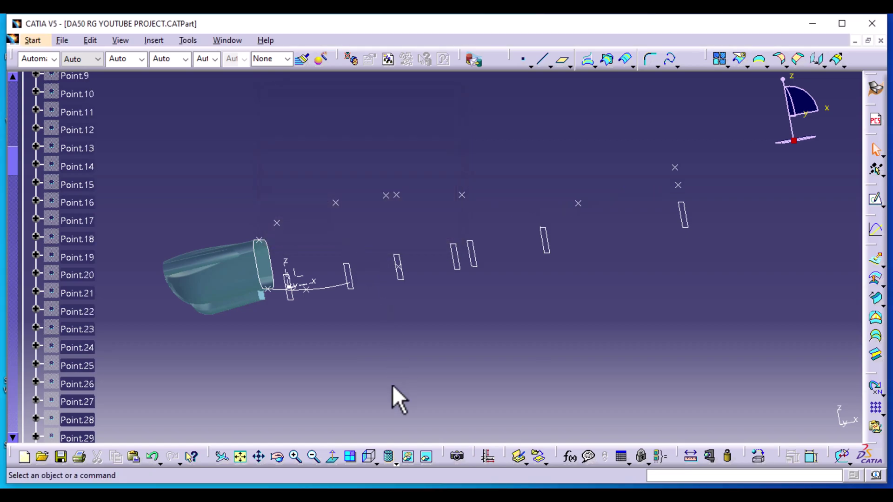
# Start a spline at the rear end of the lower airfoil curve, tangent to it, through the Plane.10 point and translated point to the lower tail point.
pyautogui.moveTo(498, 346)
pyautogui.mouseDown(button='middle')
pyautogui.moveTo(425, 319)
pyautogui.moveTo(479, 358)
pyautogui.moveTo(489, 335)
pyautogui.mouseUp(button='middle')
pyautogui.click(670, 59)
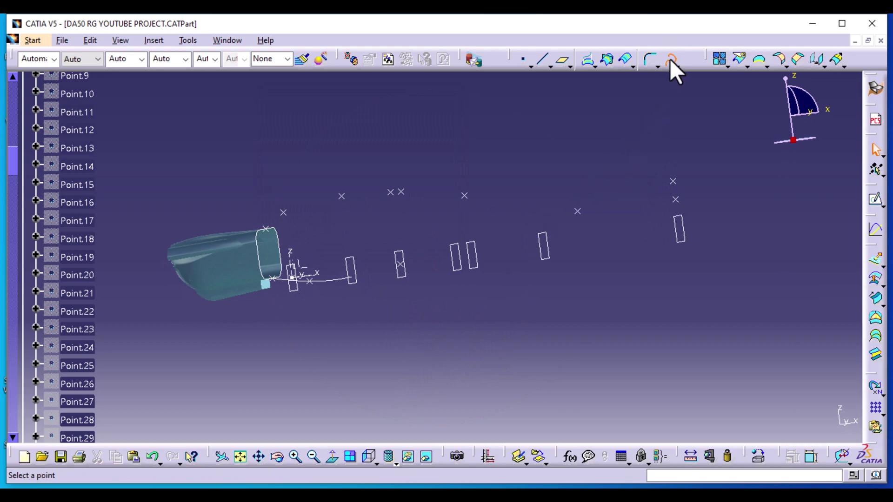
pyautogui.moveTo(395, 383); pyautogui.dragTo(397, 339, button='middle')
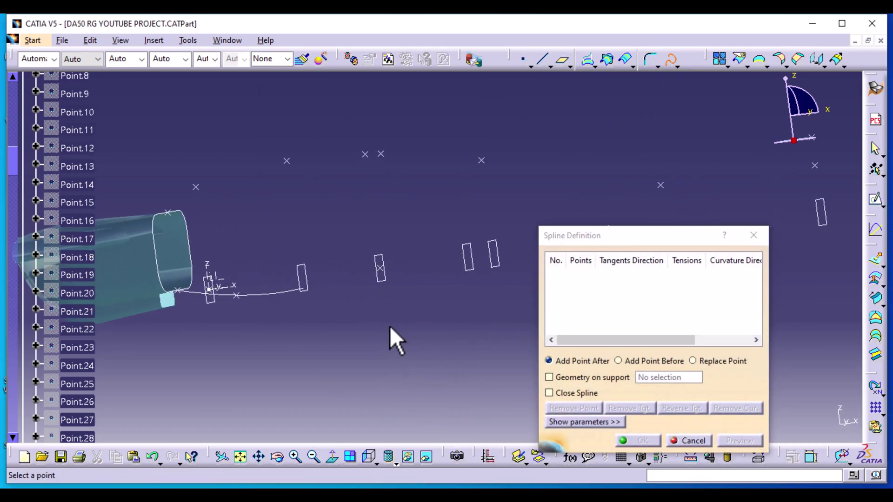
pyautogui.click(307, 298)
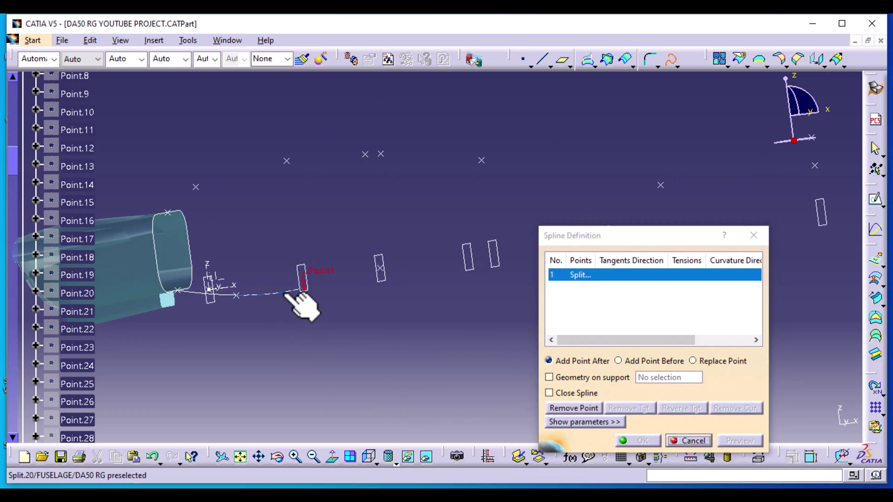
pyautogui.click(283, 293)
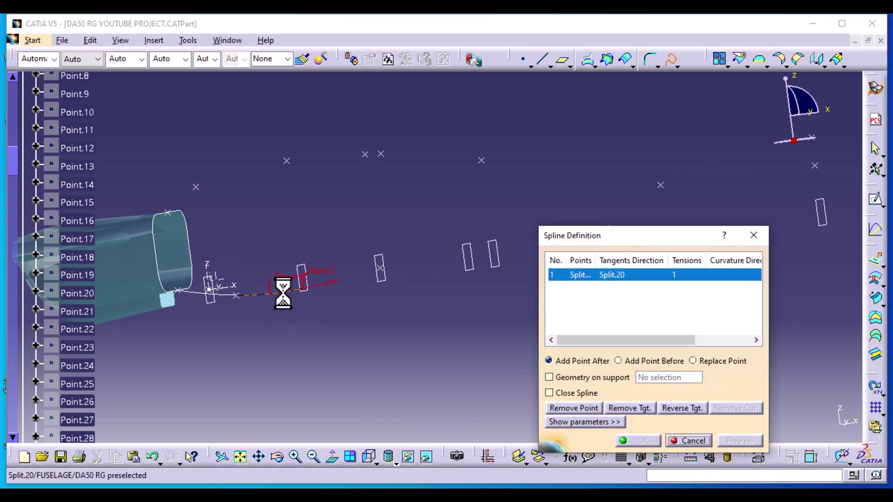
pyautogui.click(381, 270)
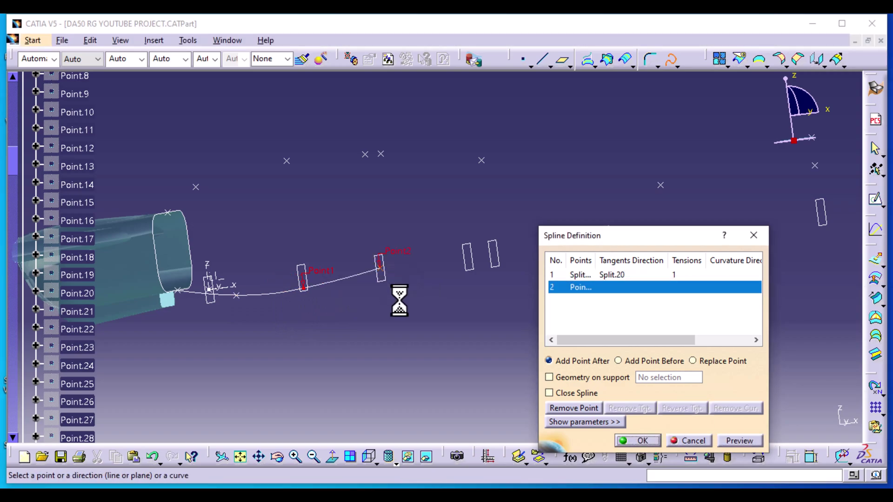
pyautogui.moveTo(413, 319); pyautogui.dragTo(270, 303, button='middle')
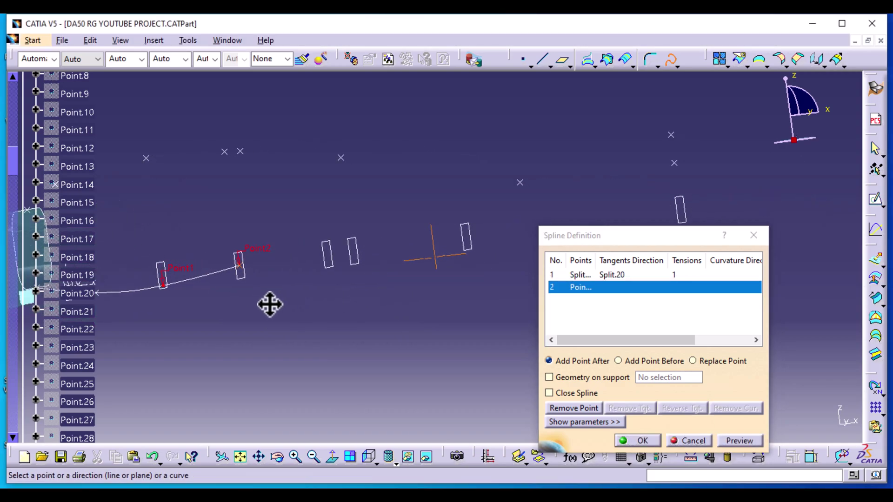
pyautogui.click(521, 183)
pyautogui.click(675, 164)
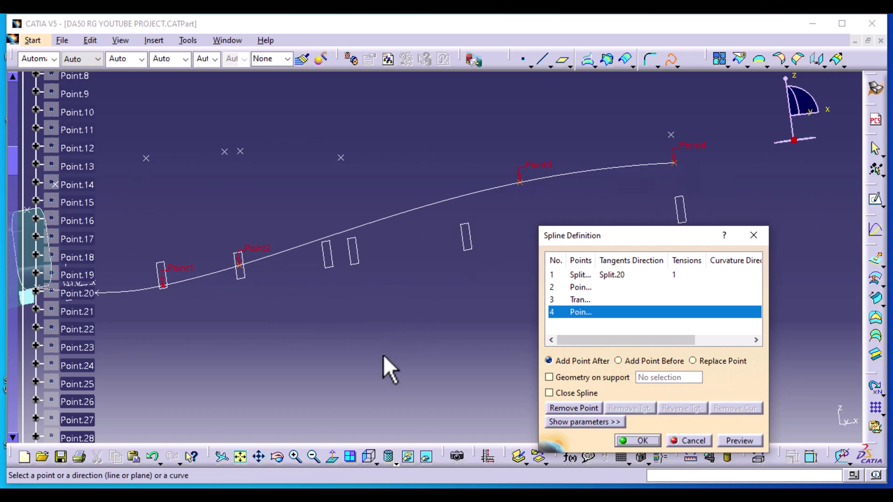
# Make the lower spline tangent to the X axis at its tail end point and create it.
pyautogui.click(370, 457)
pyautogui.moveTo(339, 379); pyautogui.dragTo(357, 412, button='middle')
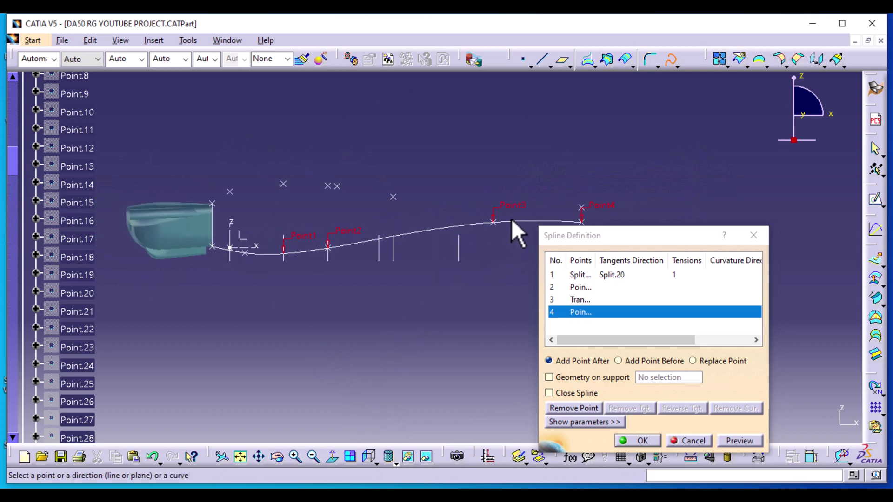
pyautogui.moveTo(498, 273); pyautogui.dragTo(526, 199, button='middle')
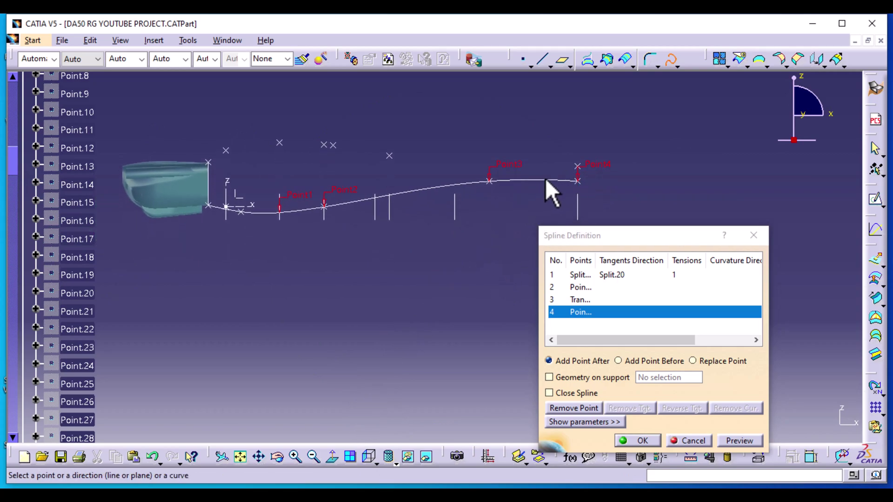
pyautogui.rightClick(604, 311)
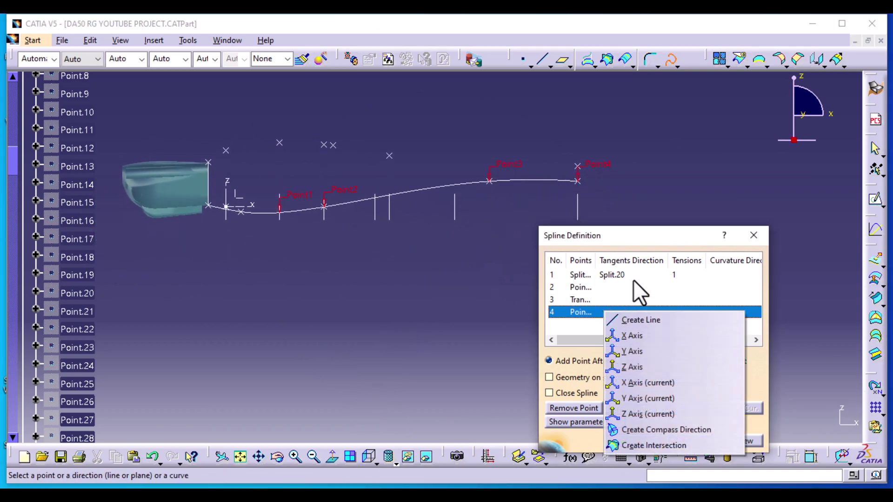
pyautogui.click(642, 338)
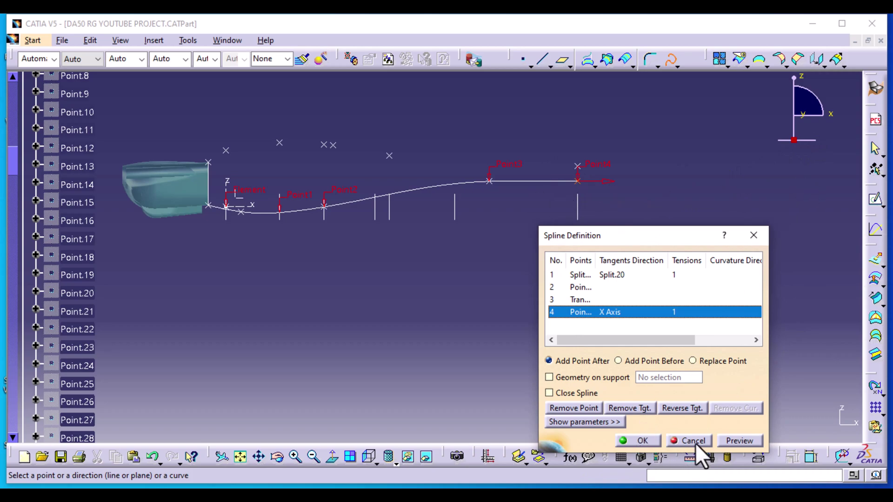
pyautogui.click(644, 442)
# Join the front lower spline, the lower airfoil curve and the rear lower spline into one curve with 0.001 mm merging distance.
pyautogui.moveTo(432, 345); pyautogui.dragTo(519, 393, button='middle')
pyautogui.click(721, 58)
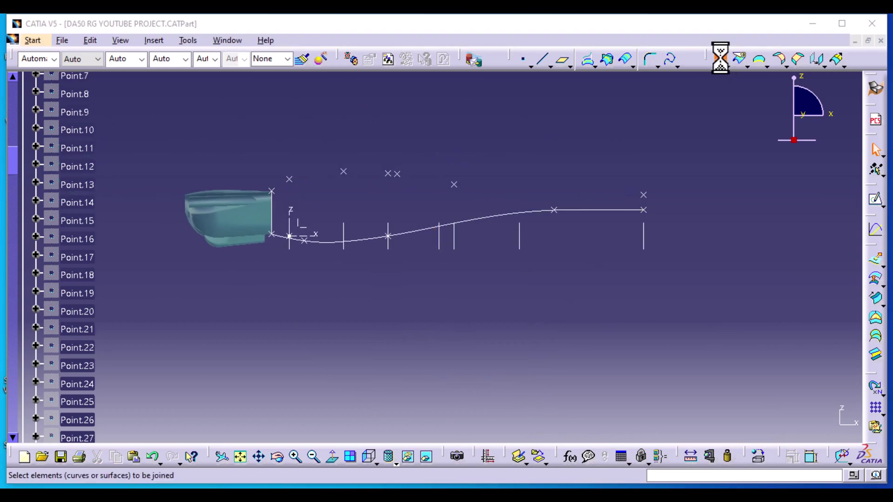
pyautogui.click(292, 238)
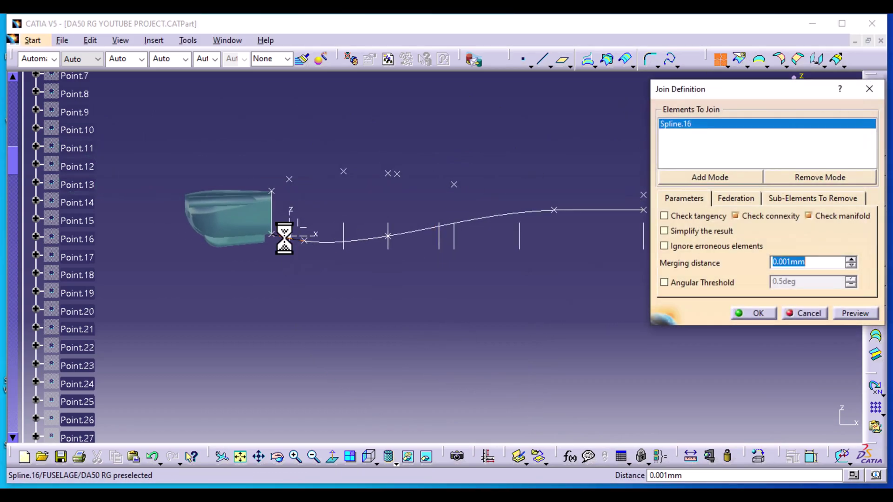
pyautogui.click(336, 243)
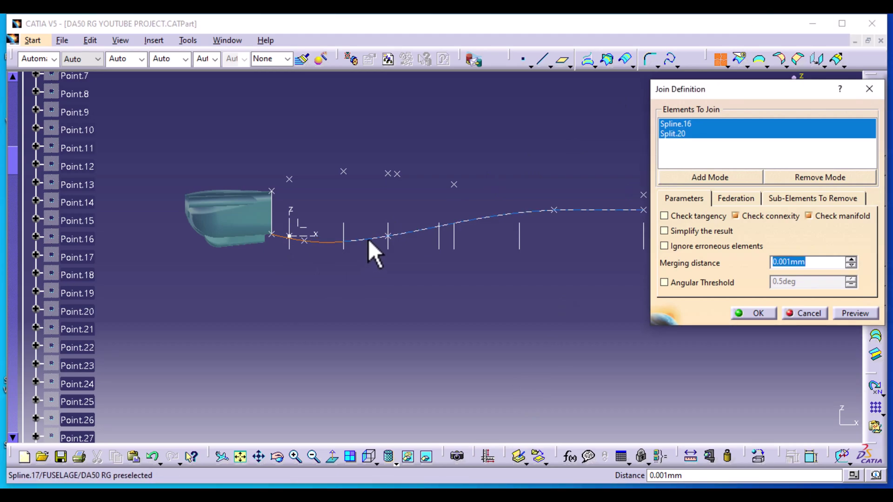
pyautogui.click(367, 238)
pyautogui.click(854, 313)
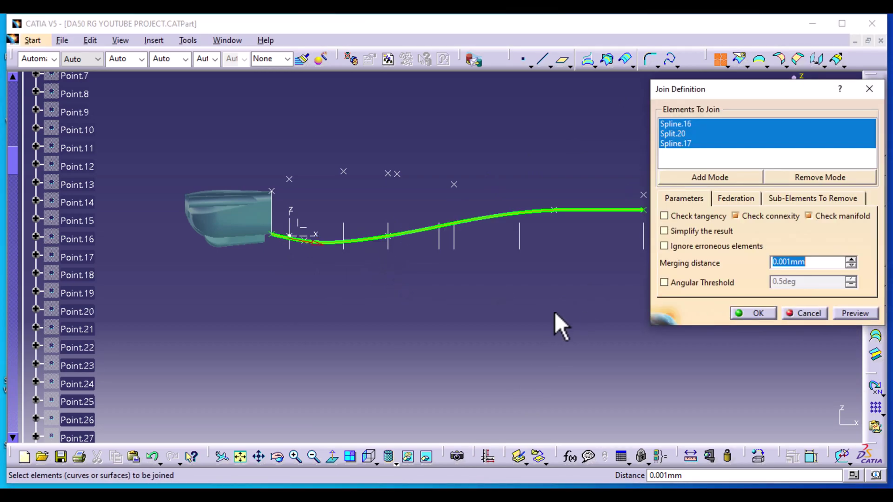
pyautogui.moveTo(551, 303); pyautogui.dragTo(562, 339, button='middle')
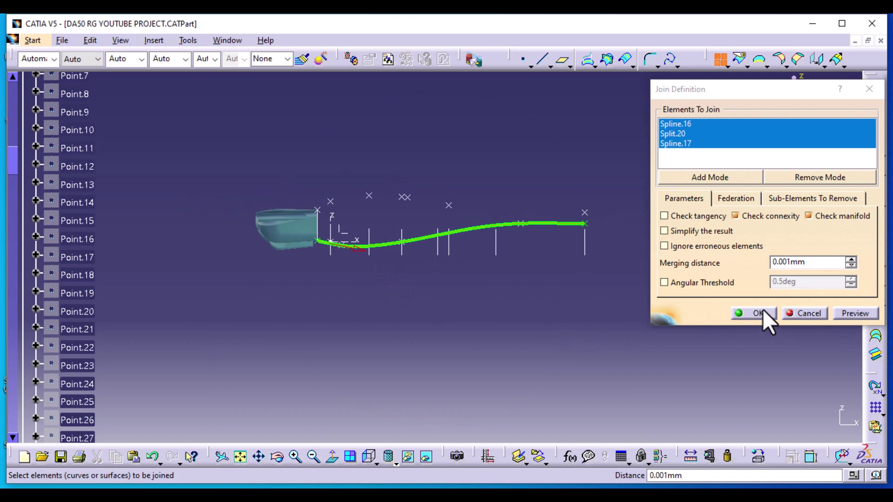
pyautogui.click(756, 313)
# Create an upper spline through the four rearmost upper profile points, ending at the upper tail point tangent to the X axis.
pyautogui.moveTo(465, 341); pyautogui.dragTo(468, 257, button='middle')
pyautogui.moveTo(447, 186); pyautogui.dragTo(445, 233, button='middle')
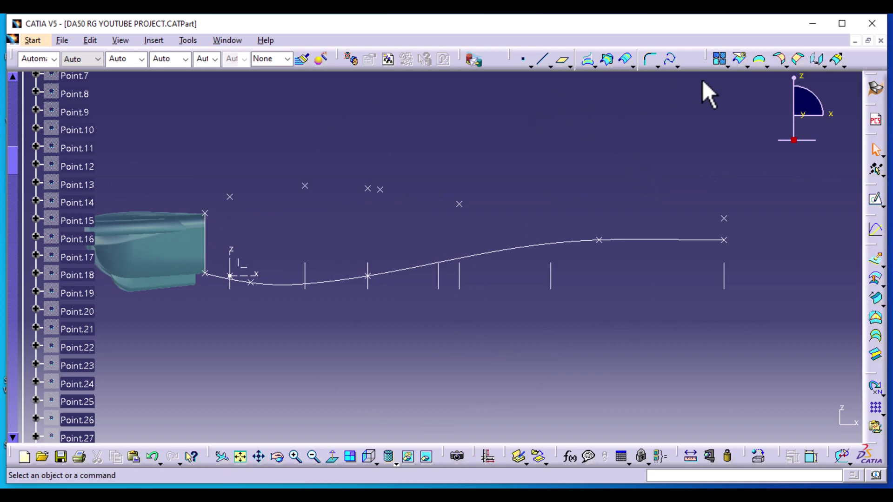
pyautogui.click(670, 59)
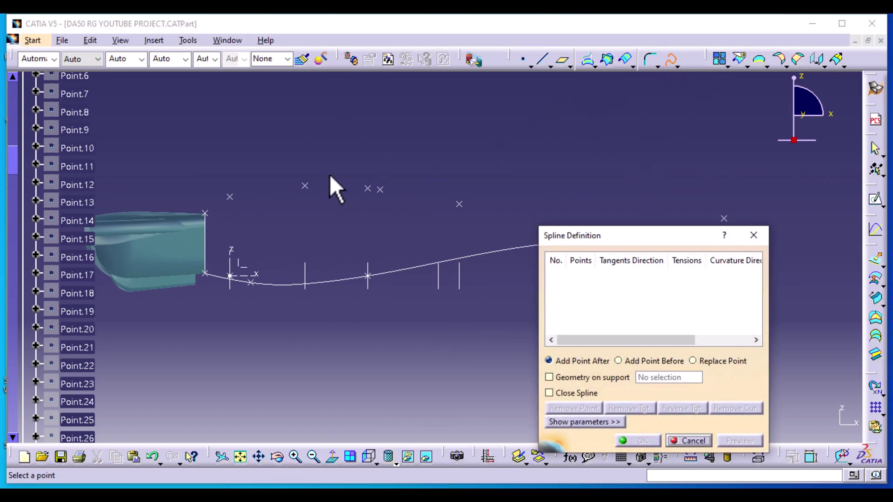
pyautogui.click(370, 188)
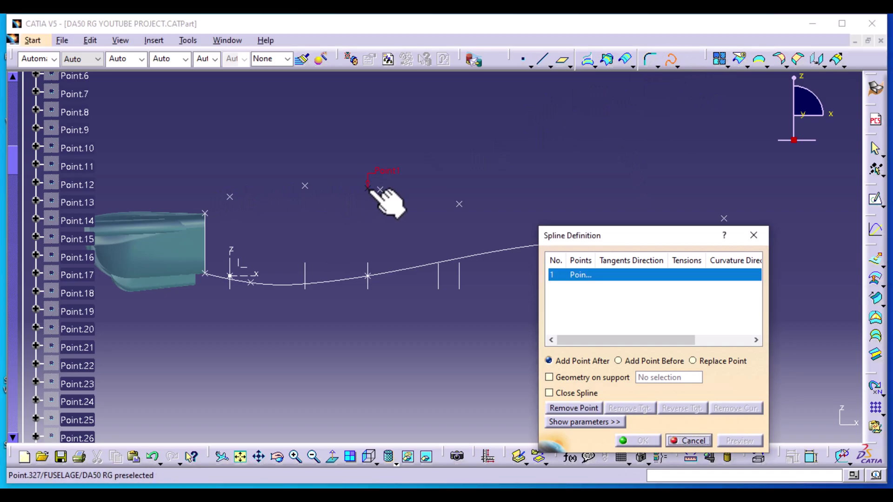
pyautogui.click(380, 190)
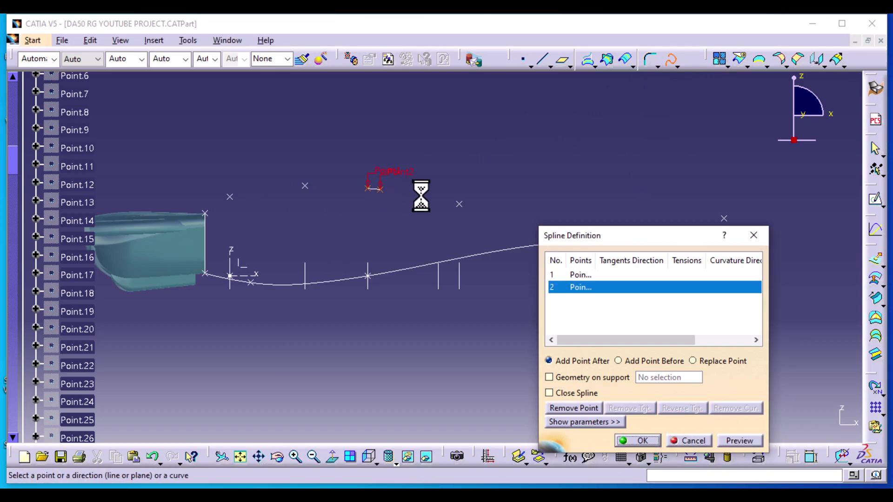
pyautogui.click(460, 204)
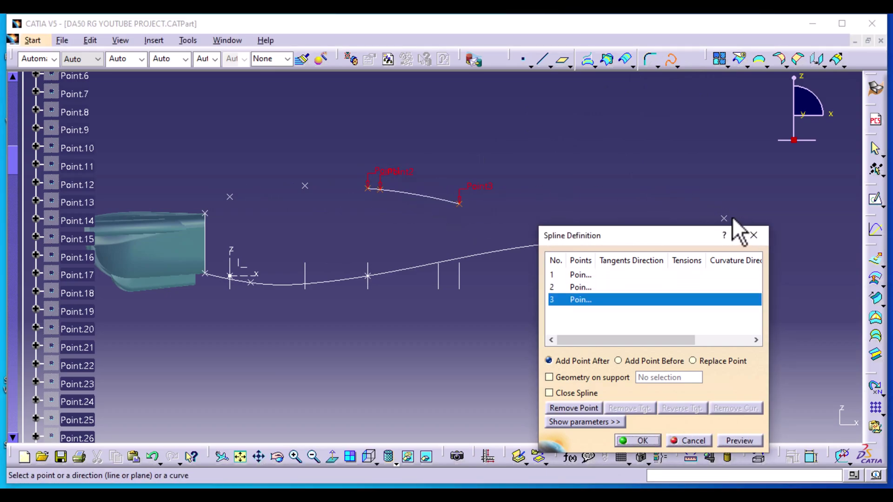
pyautogui.click(725, 219)
pyautogui.moveTo(658, 205); pyautogui.dragTo(546, 175, button='middle')
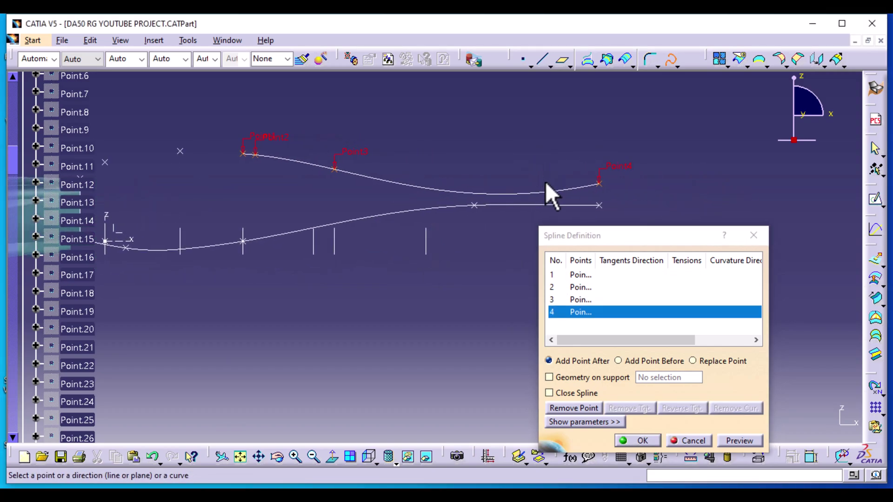
pyautogui.rightClick(633, 261)
pyautogui.click(657, 287)
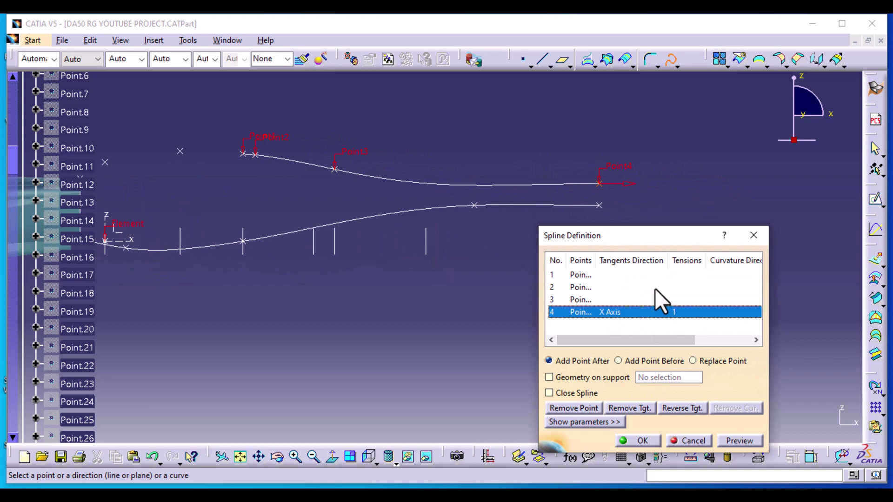
pyautogui.click(642, 441)
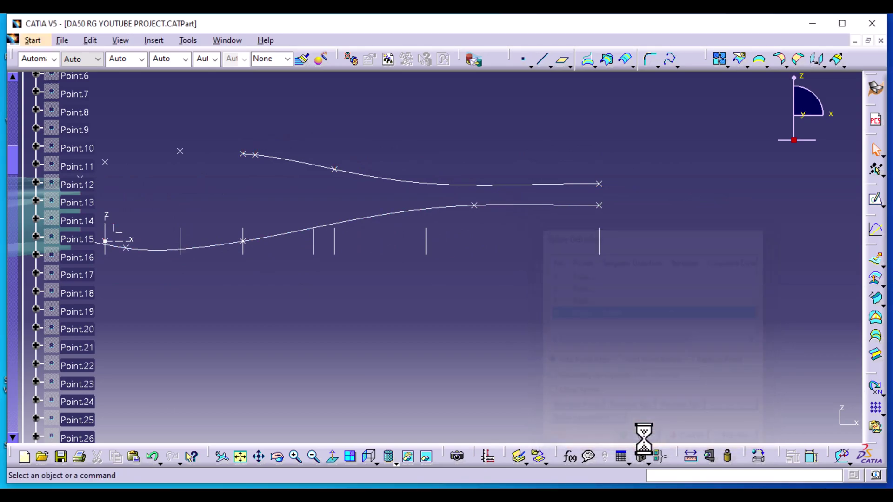
# Create a spline from the rear upper spline's front point, tangent to it, forward through two upper points to the nose's upper rear-edge point.
pyautogui.moveTo(414, 359); pyautogui.dragTo(552, 378, button='middle')
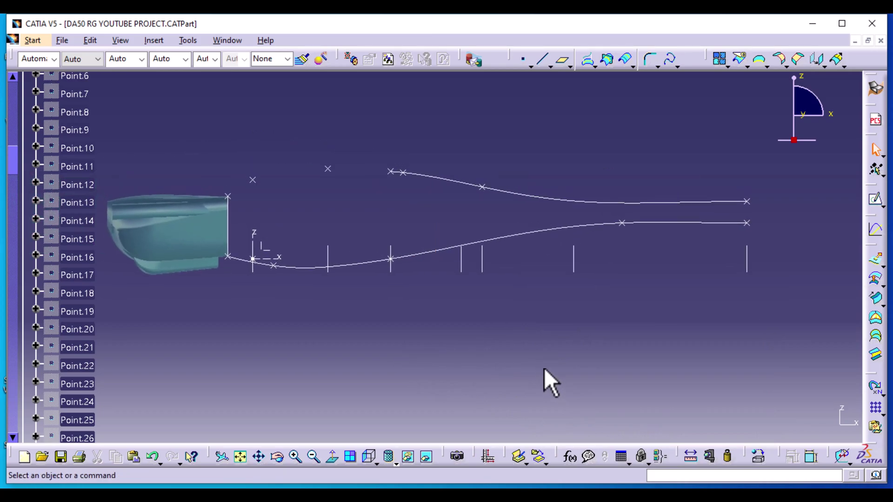
pyautogui.click(667, 61)
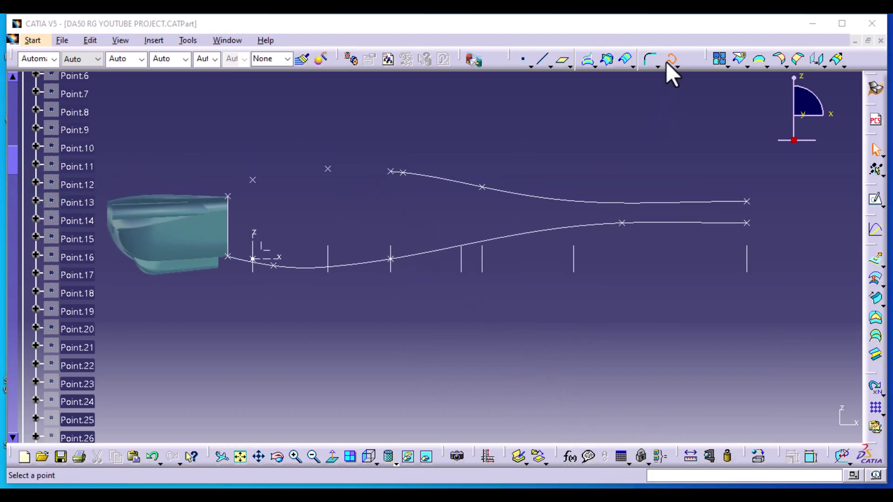
pyautogui.click(391, 171)
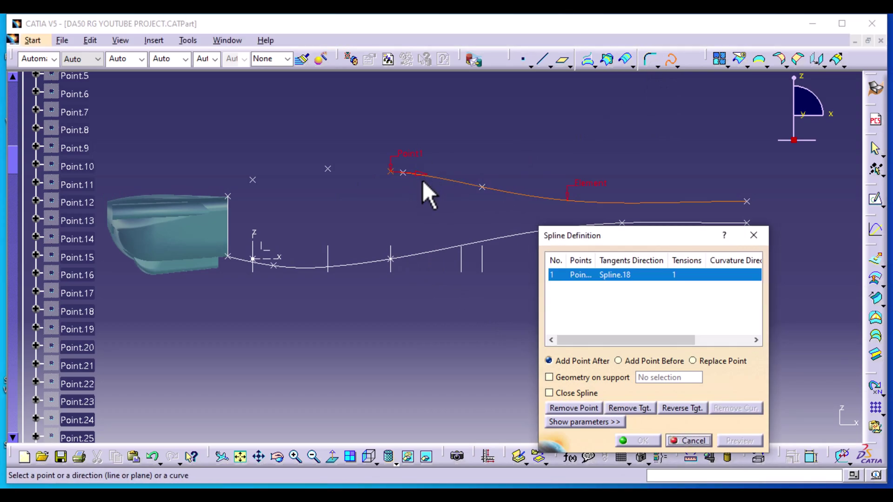
pyautogui.click(327, 169)
pyautogui.click(252, 179)
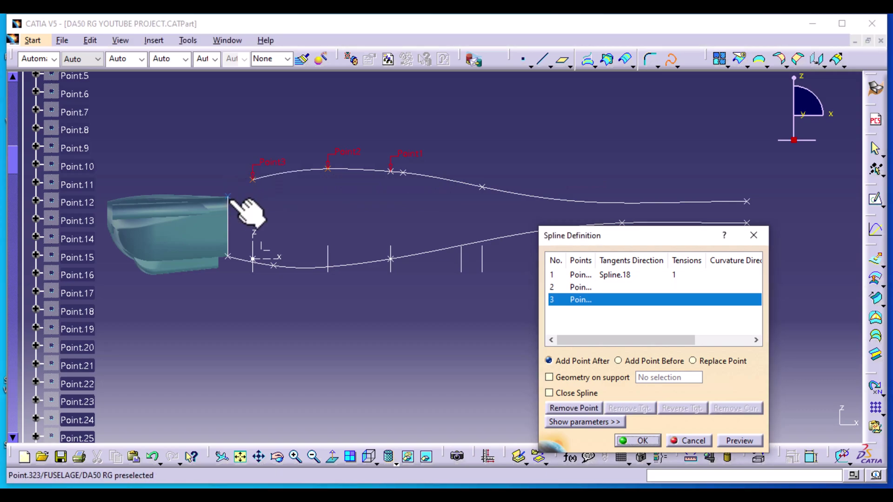
pyautogui.click(228, 197)
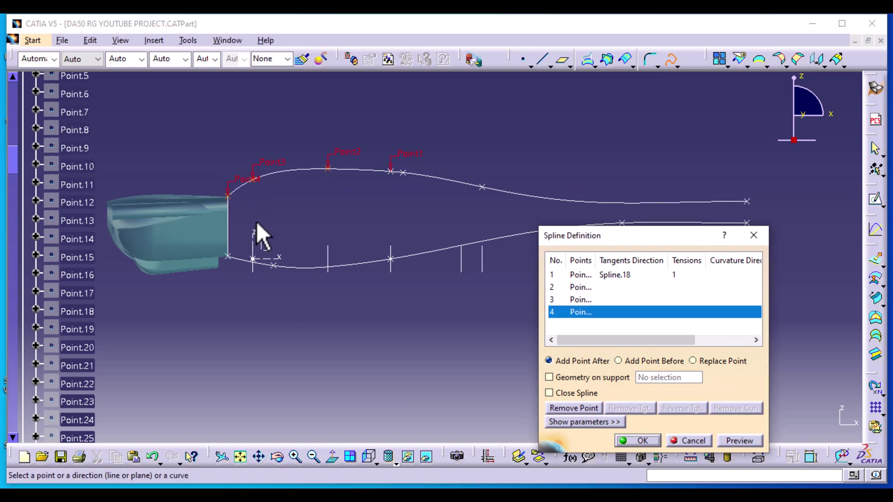
pyautogui.click(641, 441)
pyautogui.moveTo(417, 365); pyautogui.dragTo(421, 372, button='middle')
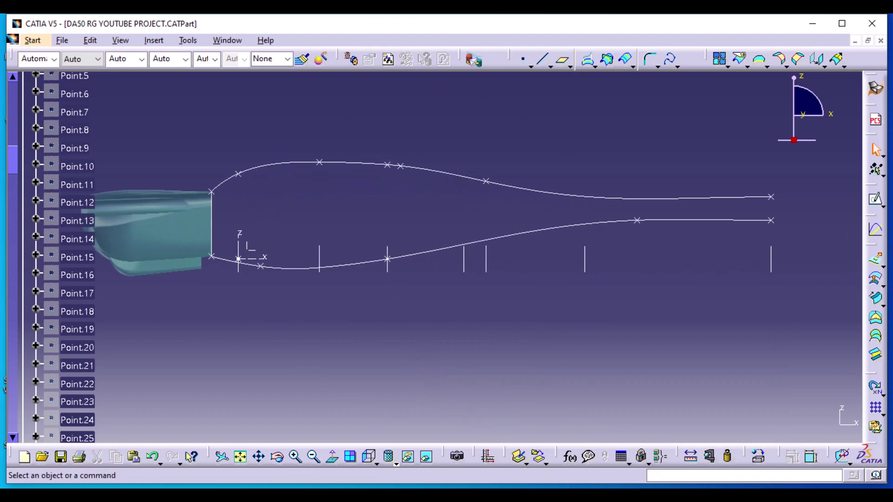
# Switch to the DA50 RG design PDF in the browser and examine the cabin side and top view drawings and the aircraft's tail photo.
pyautogui.hotkey('alt', 'Tab')
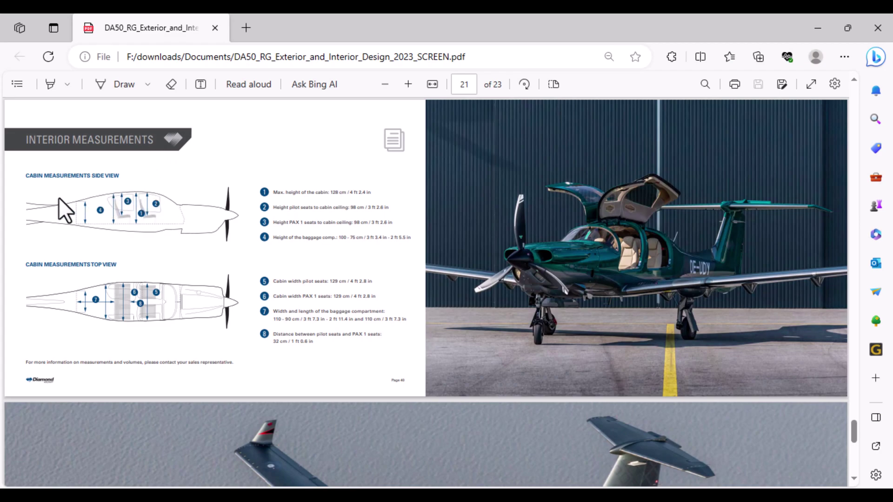
pyautogui.click(408, 84)
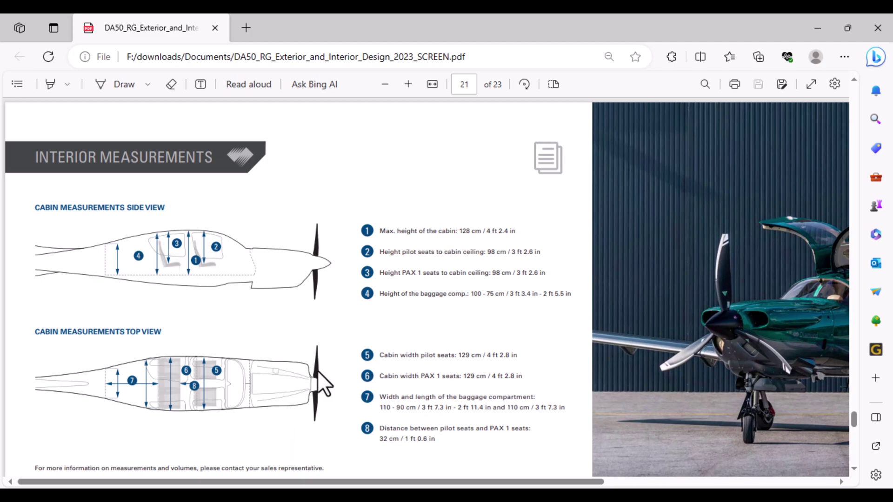
pyautogui.scroll(-2, 353, 233)
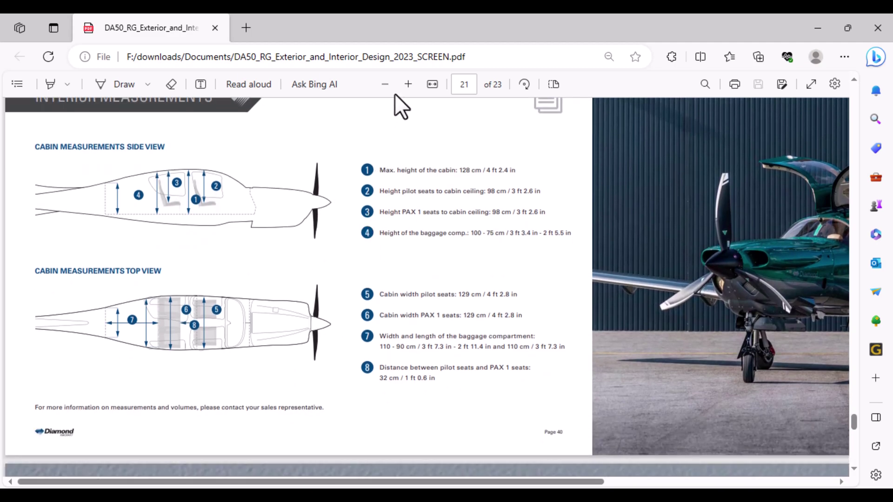
pyautogui.click(432, 84)
pyautogui.scroll(-3, 420, 267)
pyautogui.scroll(-4, 421, 267)
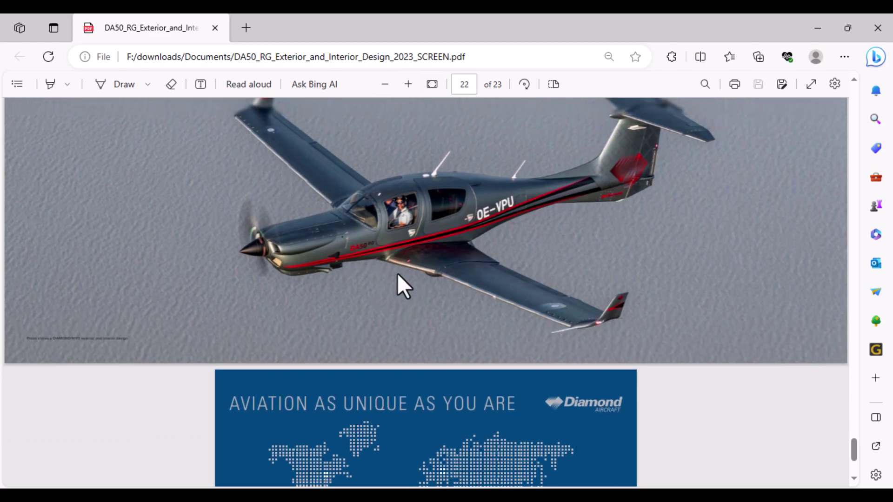
pyautogui.scroll(2, 397, 273)
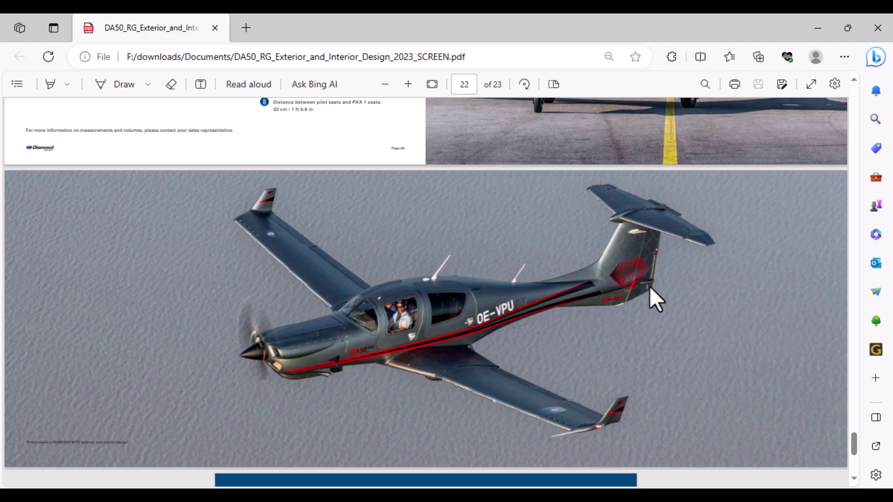
pyautogui.scroll(3, 675, 286)
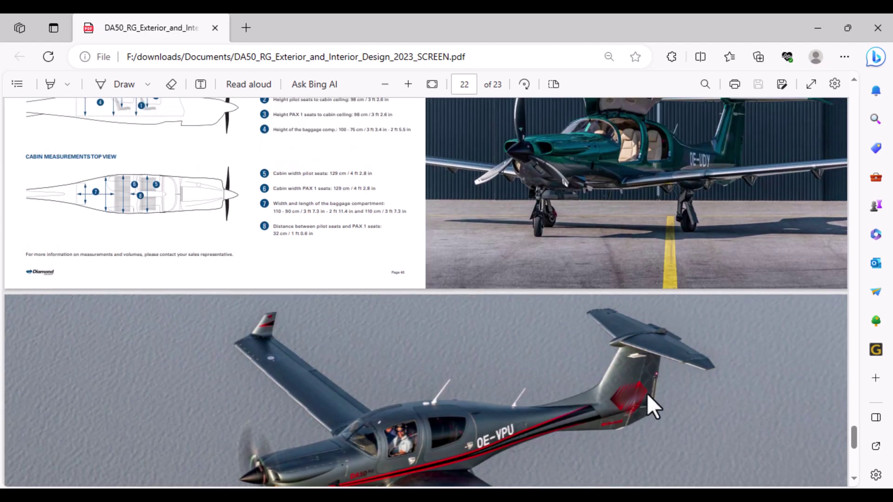
pyautogui.scroll(-2, 648, 395)
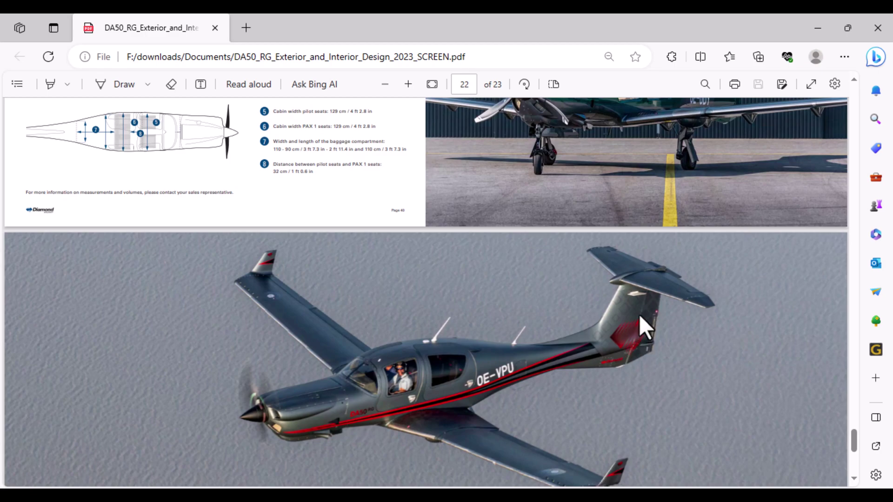